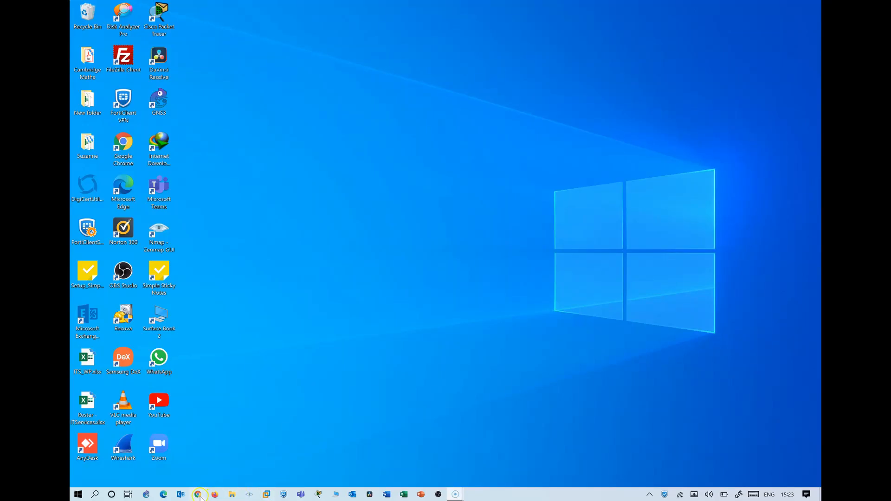
# Go to tasks.office.com in Chrome and sign in to Microsoft Planner
pyautogui.click(200, 495)
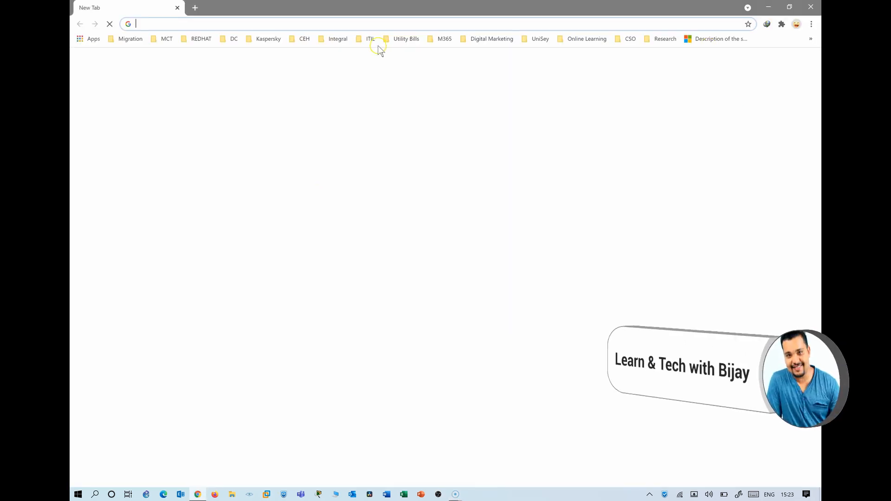
pyautogui.write('tasks.office.com')
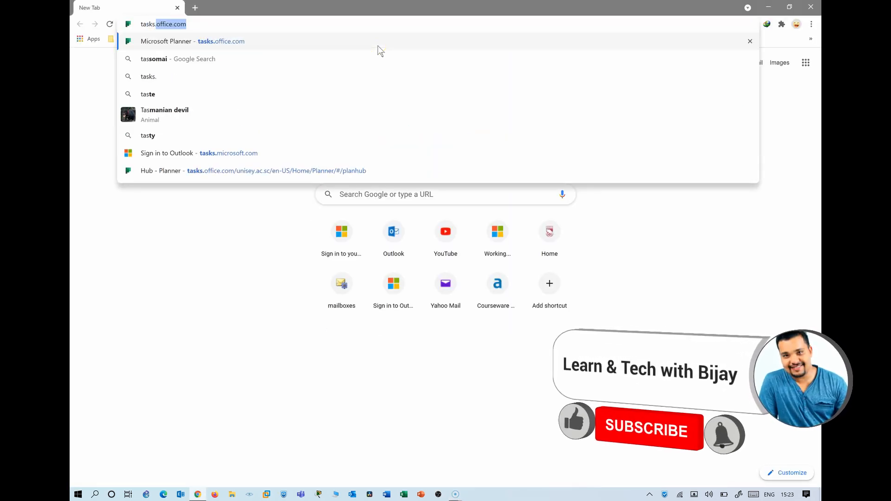
pyautogui.press('Return')
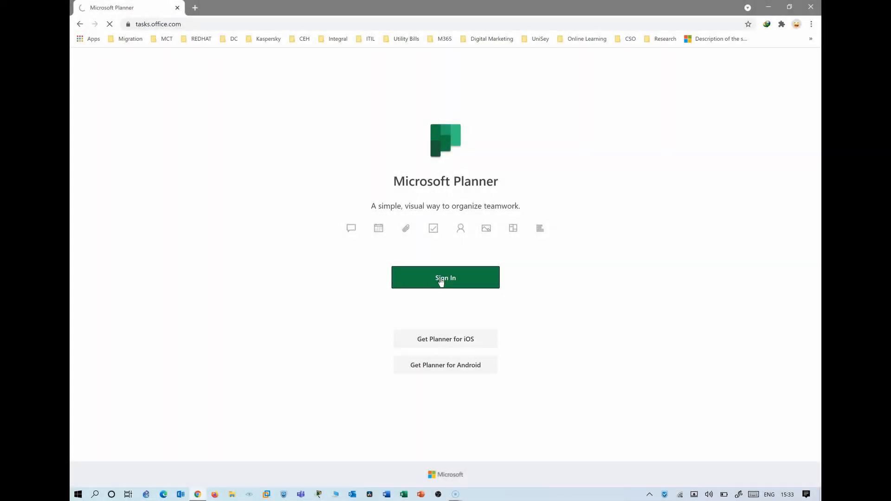
pyautogui.click(440, 280)
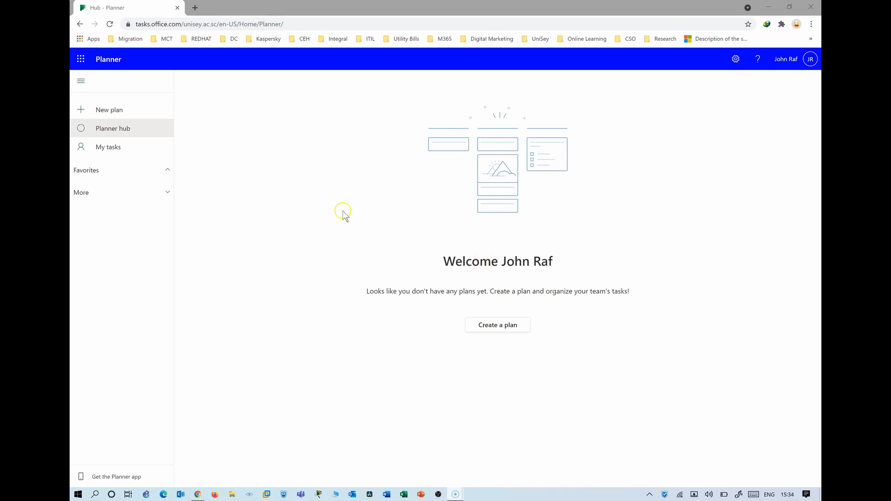
# Create a private plan named 'New course development' and open its board
pyautogui.click(115, 113)
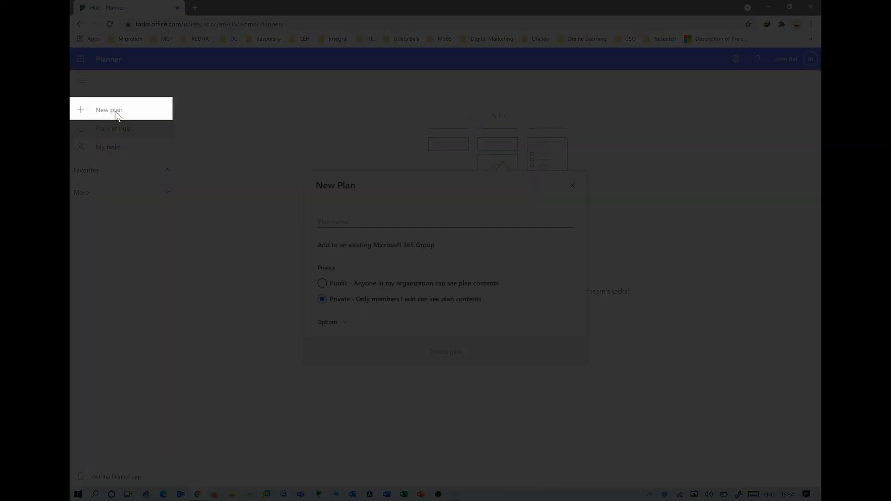
pyautogui.click(352, 214)
pyautogui.write('N')
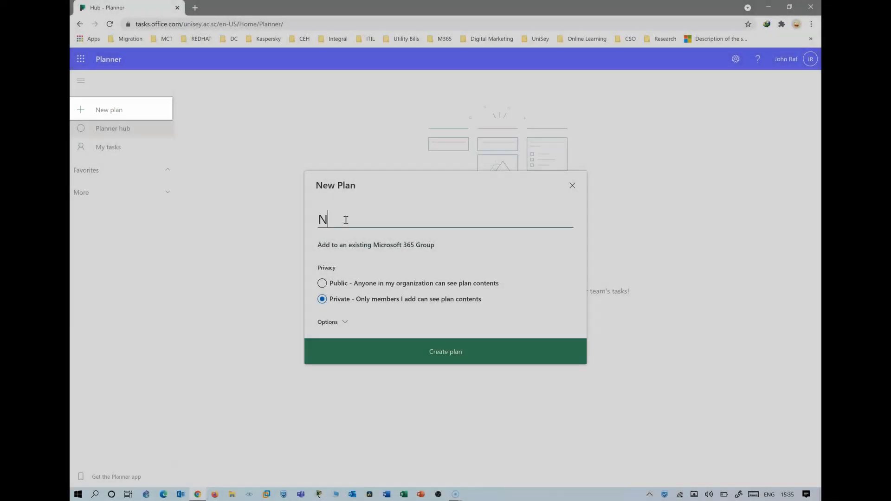
pyautogui.write('ew course ')
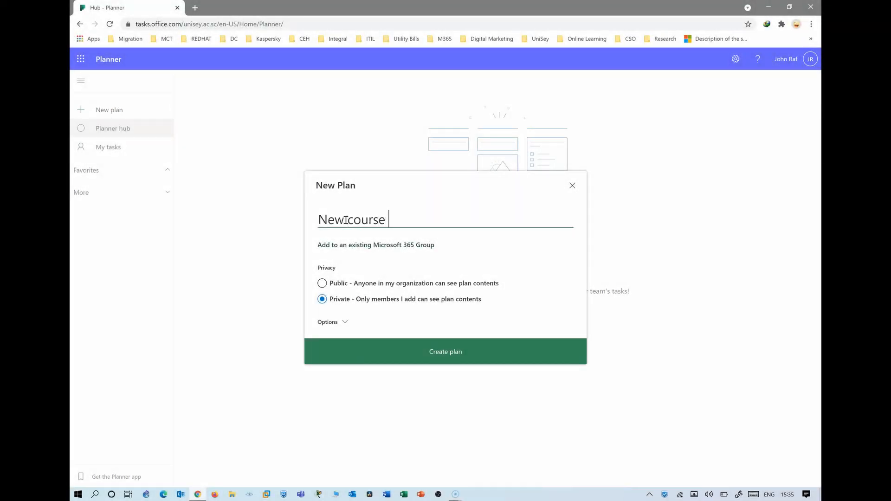
pyautogui.write('development')
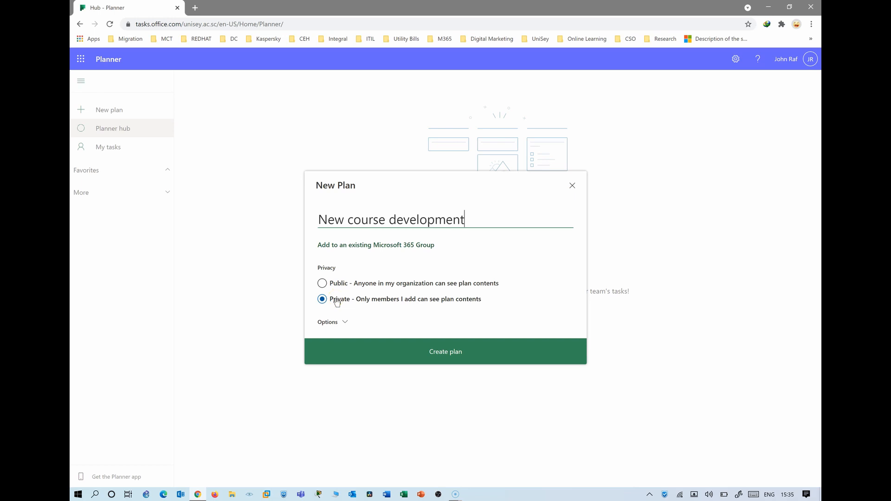
pyautogui.click(422, 303)
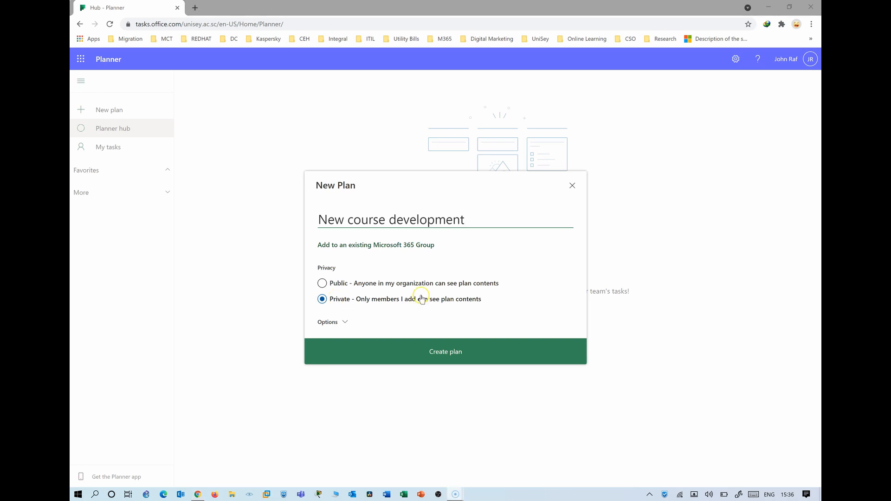
pyautogui.click(385, 285)
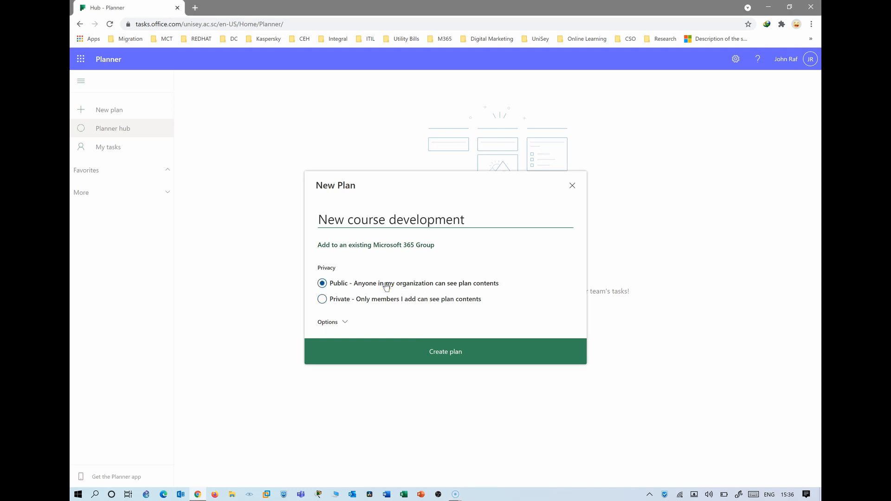
pyautogui.click(362, 300)
pyautogui.click(340, 321)
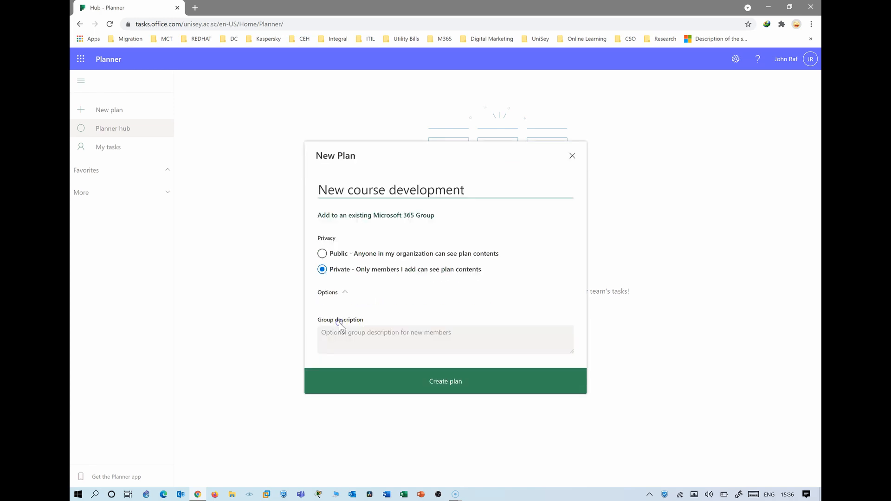
pyautogui.click(342, 336)
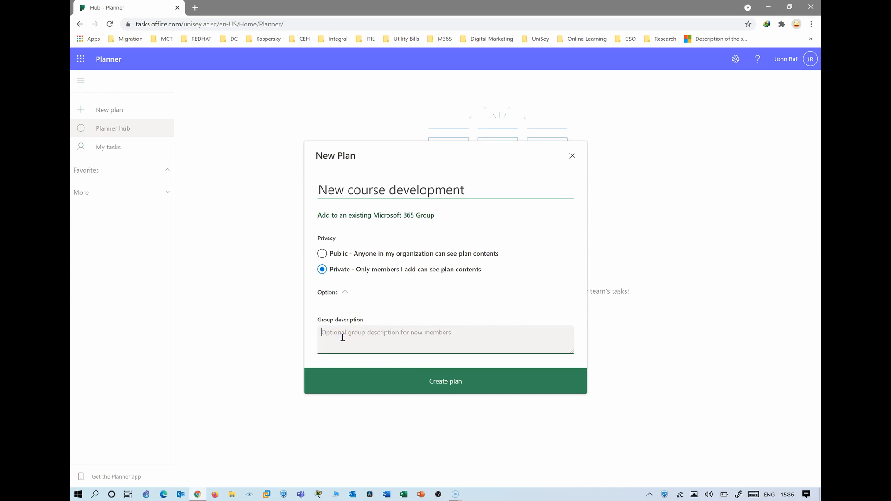
pyautogui.click(408, 384)
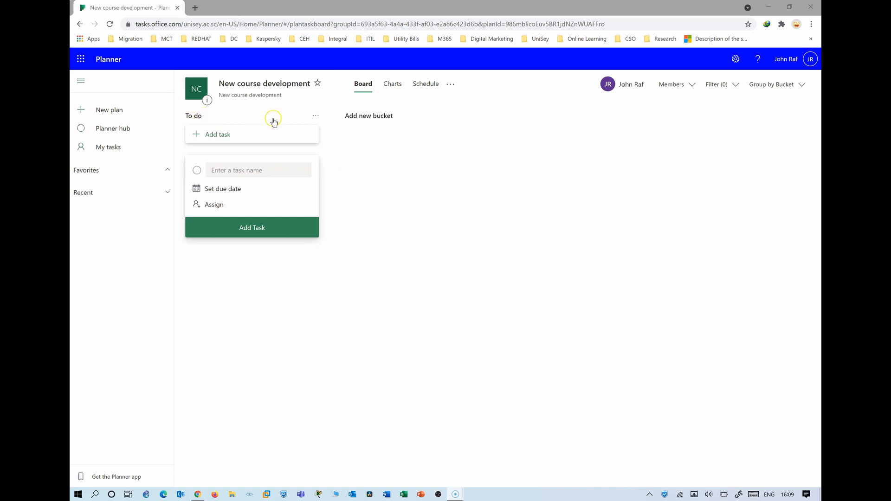
# Check the To do bucket's Rename/Delete menu, close it unchanged, and begin adding a new bucket
pyautogui.click(315, 117)
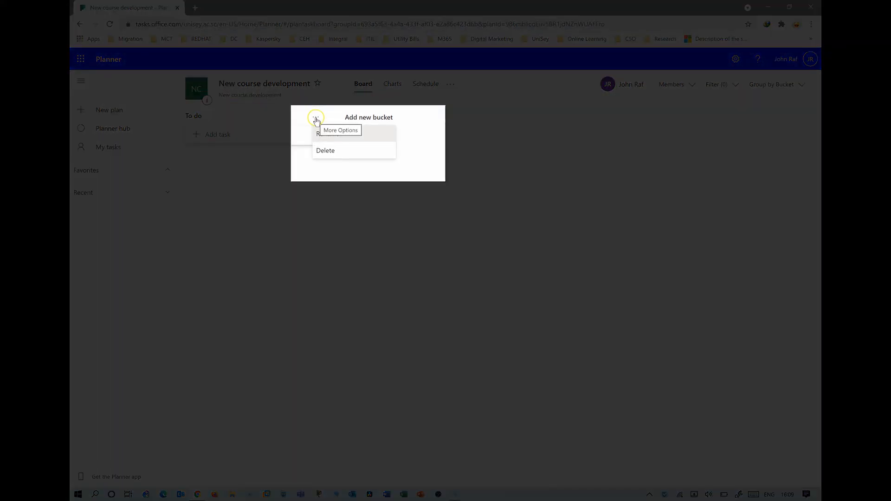
pyautogui.click(283, 106)
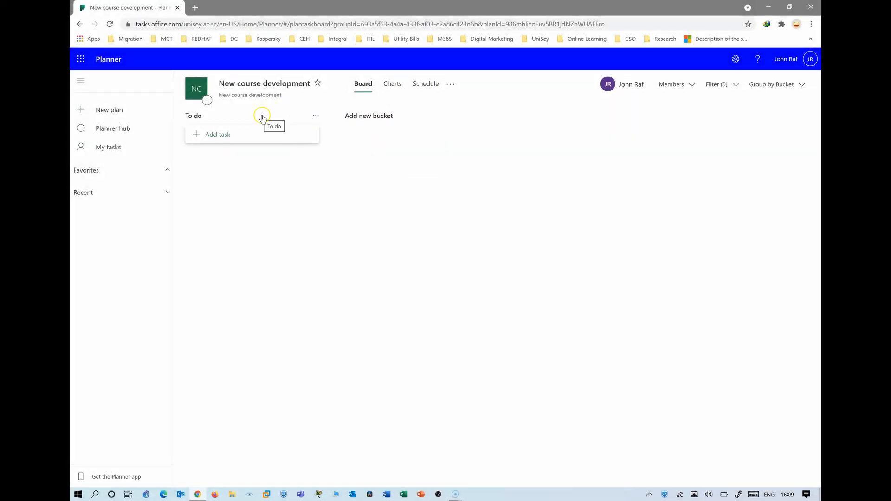
pyautogui.click(370, 117)
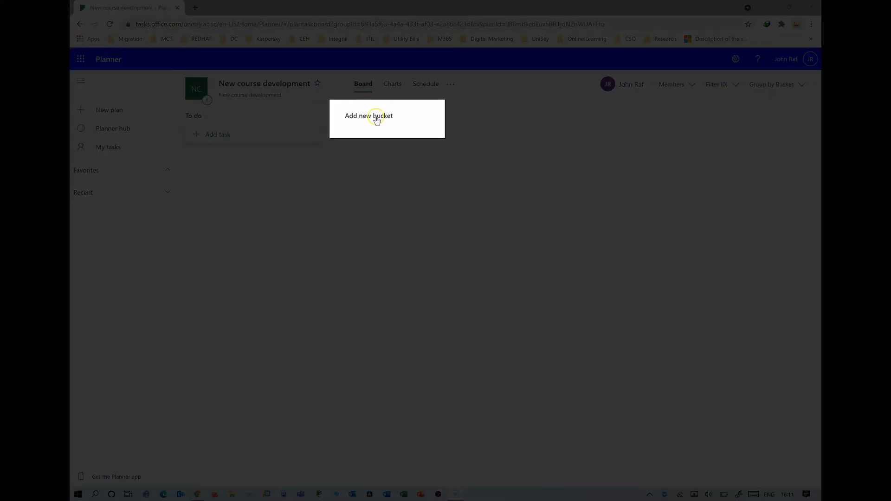
# Add an 'Identify the domain' bucket and start a task in it named 'Programming'
pyautogui.click(376, 117)
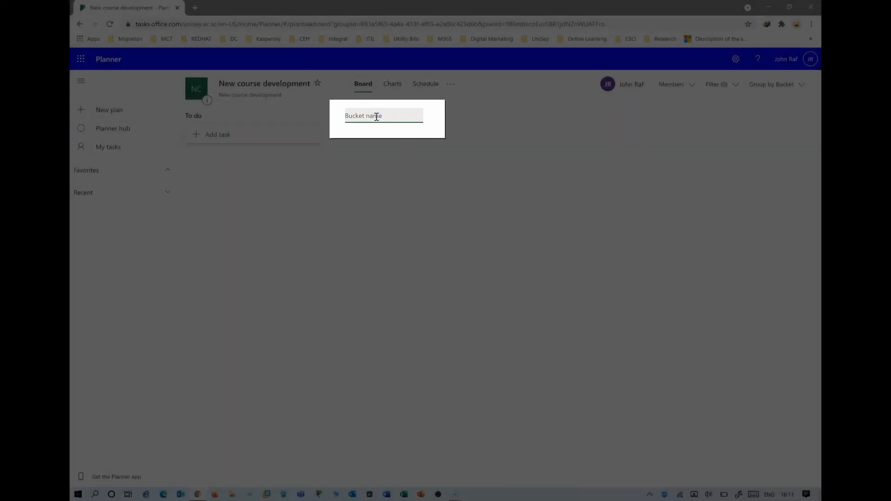
pyautogui.write('Id')
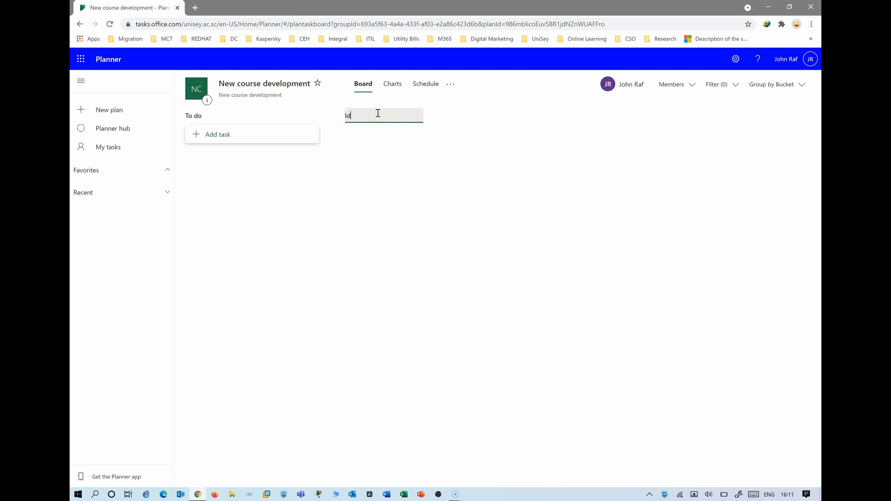
pyautogui.write('entify the domain')
pyautogui.press('Return')
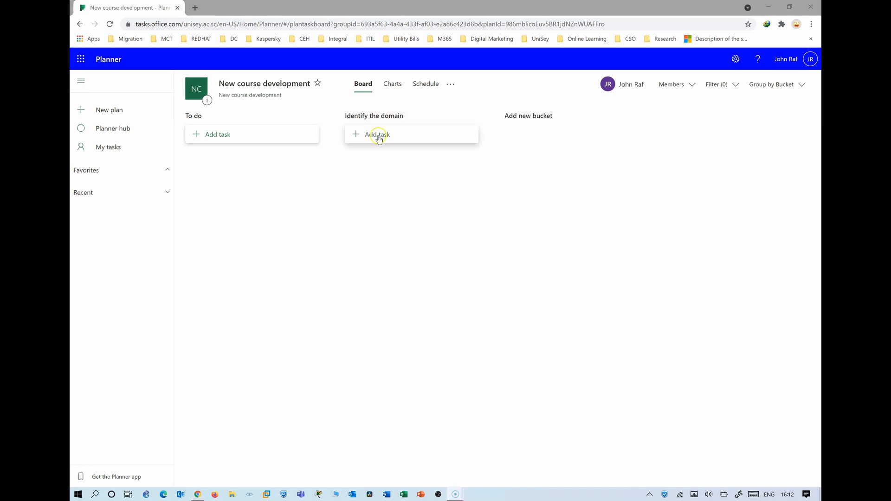
pyautogui.click(377, 136)
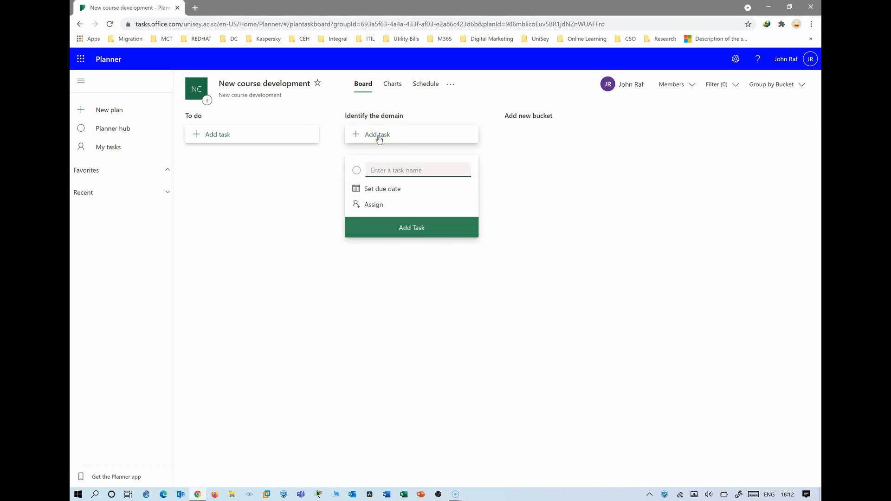
pyautogui.write('Programmin')
pyautogui.click(507, 169)
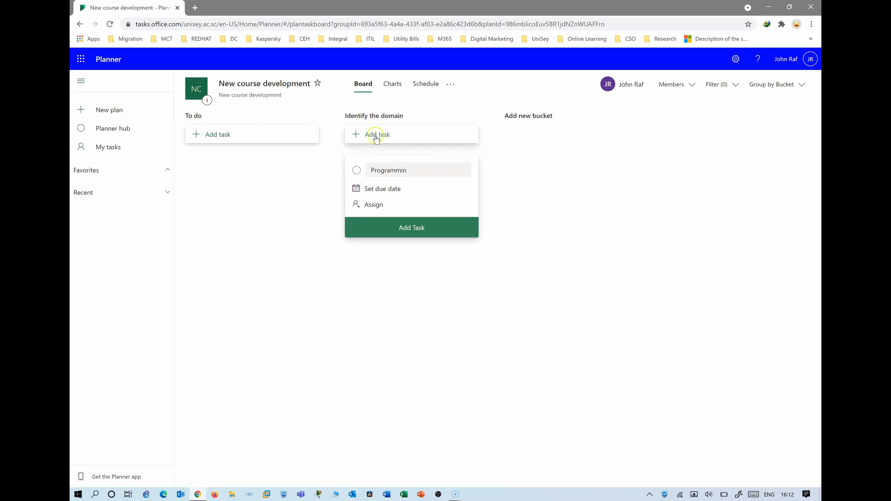
pyautogui.click(394, 140)
pyautogui.click(414, 169)
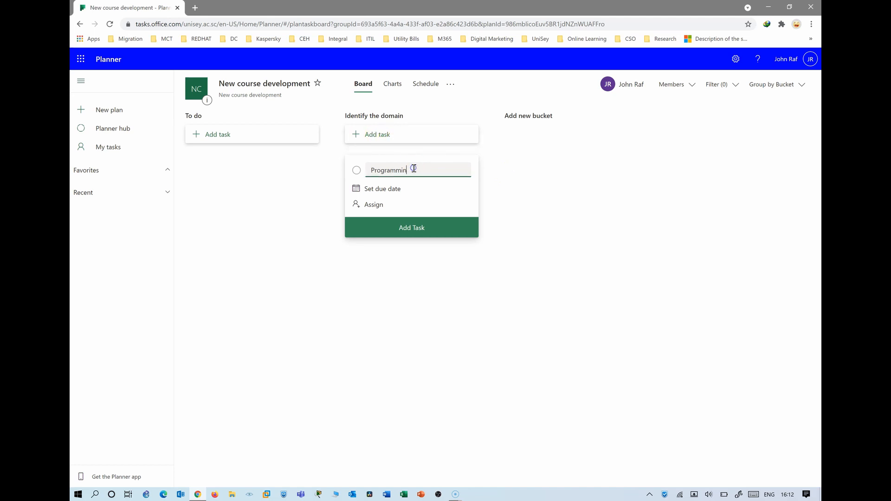
pyautogui.write('g')
# Set the Programming task due 05/31 and assign it to a colleague added to the plan
pyautogui.click(378, 189)
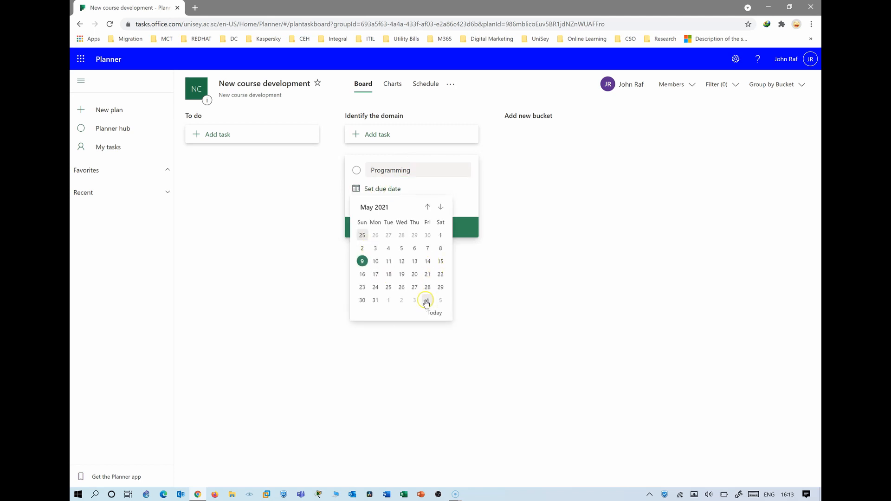
pyautogui.click(376, 301)
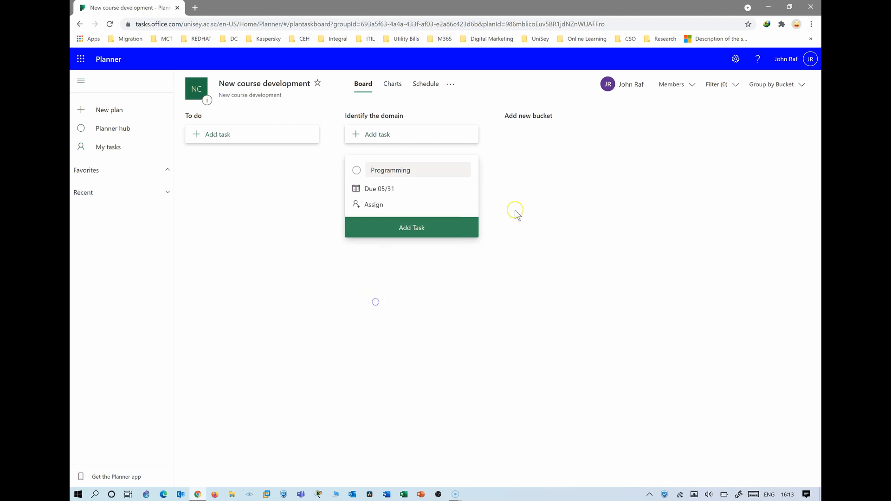
pyautogui.click(377, 207)
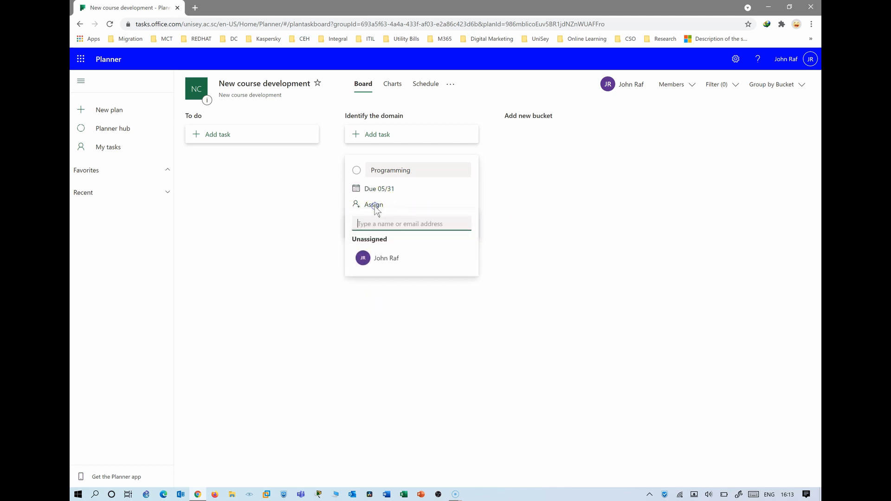
pyautogui.write('shelna')
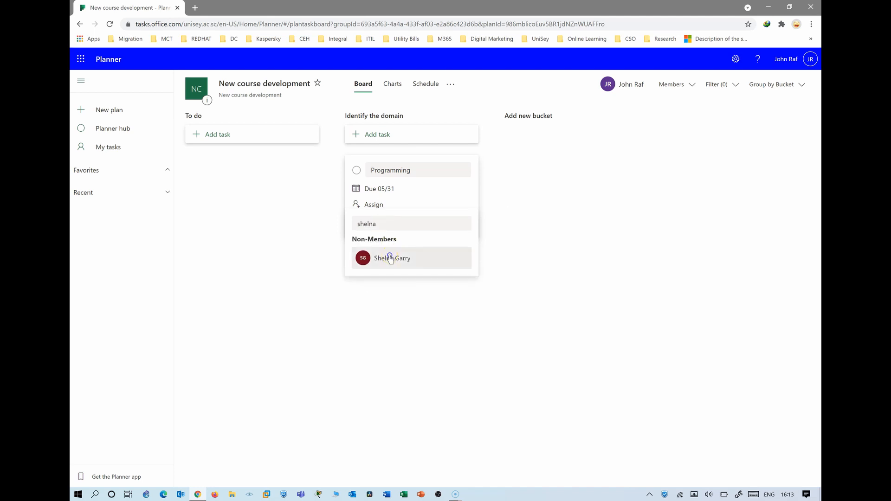
pyautogui.click(390, 257)
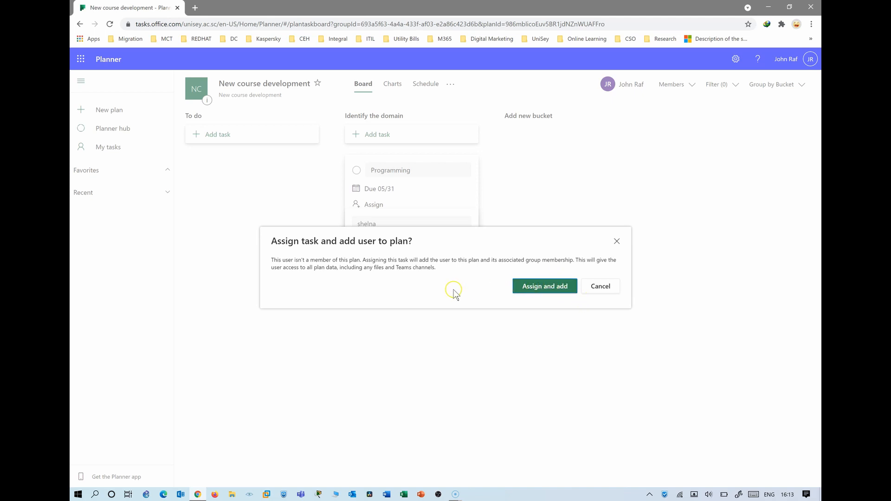
pyautogui.click(541, 291)
pyautogui.click(534, 206)
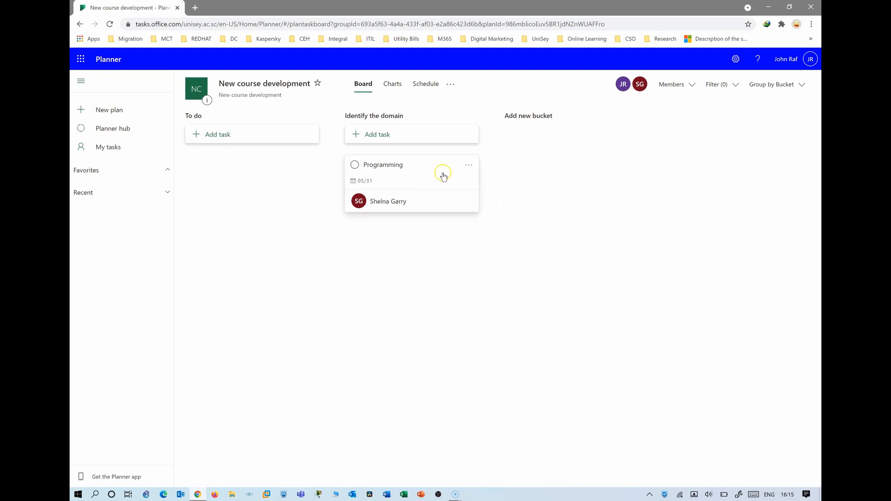
# Open the Programming task and review progress, priority and start date, leaving Not started and Medium unchanged
pyautogui.click(402, 178)
pyautogui.click(404, 176)
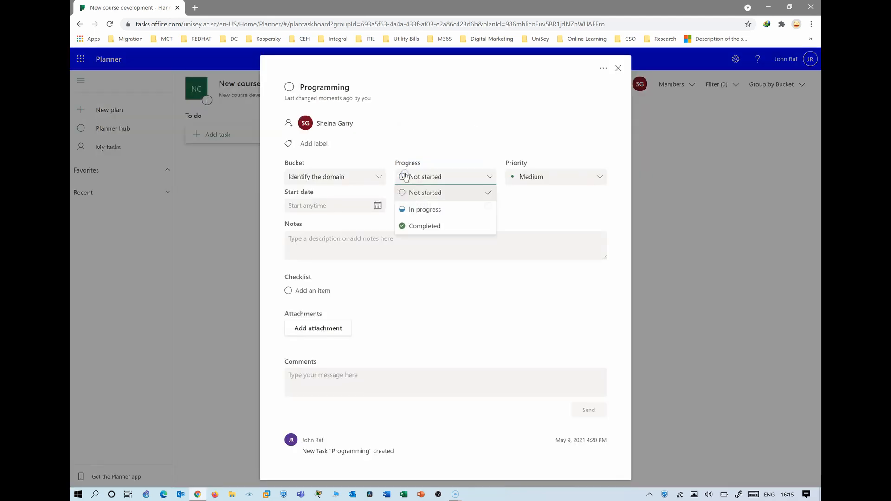
pyautogui.click(495, 106)
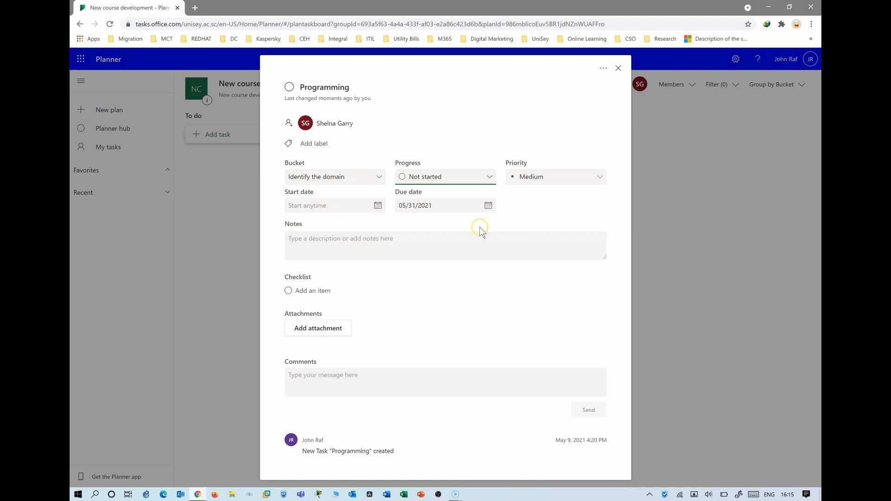
pyautogui.click(559, 177)
pyautogui.click(561, 179)
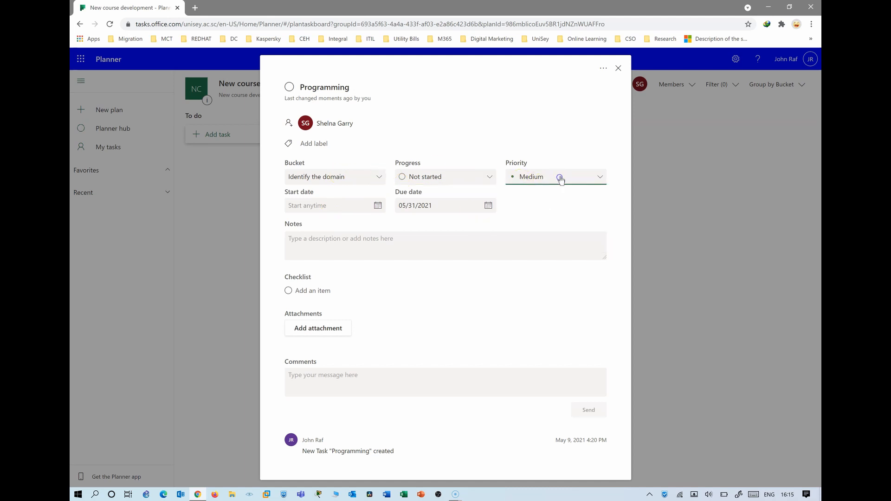
pyautogui.click(440, 176)
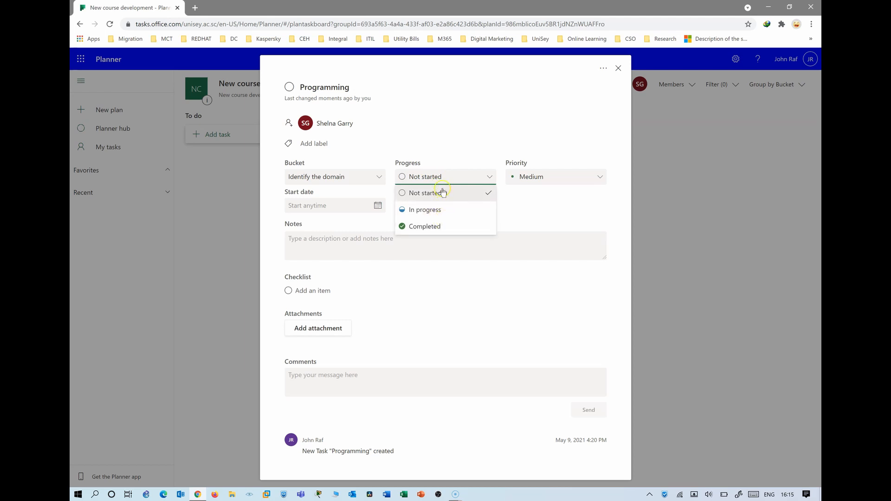
pyautogui.click(297, 218)
pyautogui.click(313, 206)
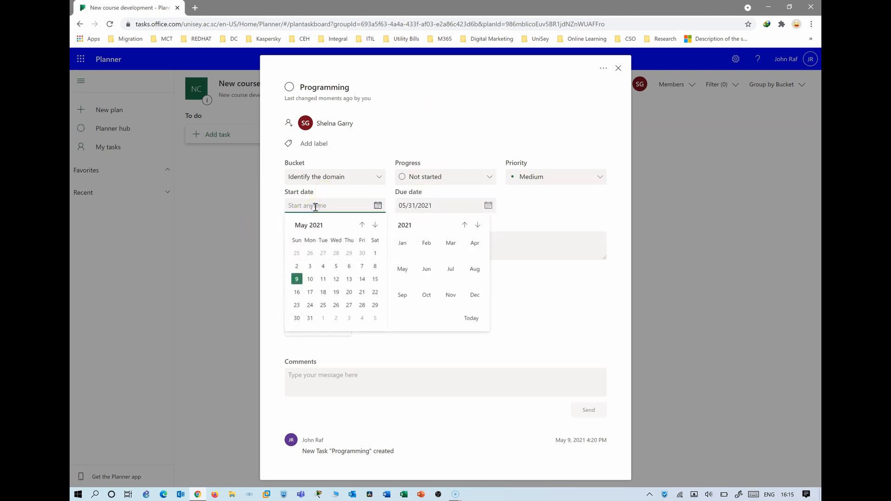
pyautogui.click(343, 205)
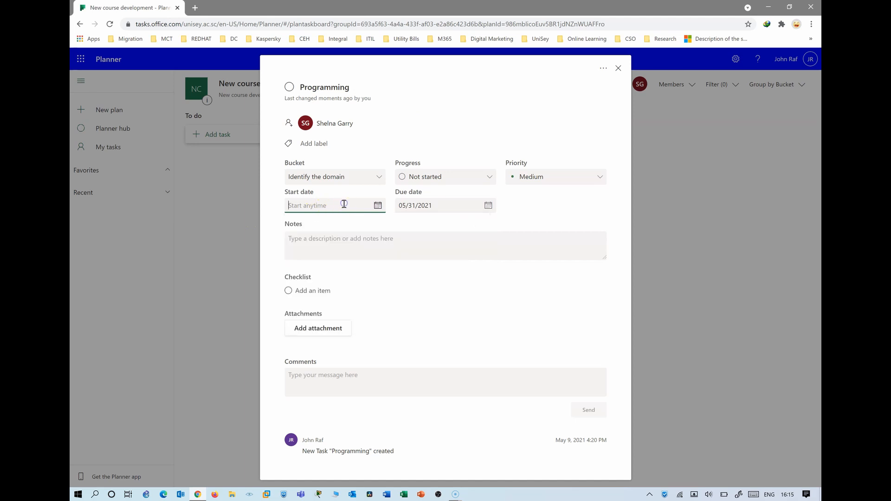
# Look over the task's notes, checklist, attachment and extra action options without changing anything
pyautogui.click(320, 246)
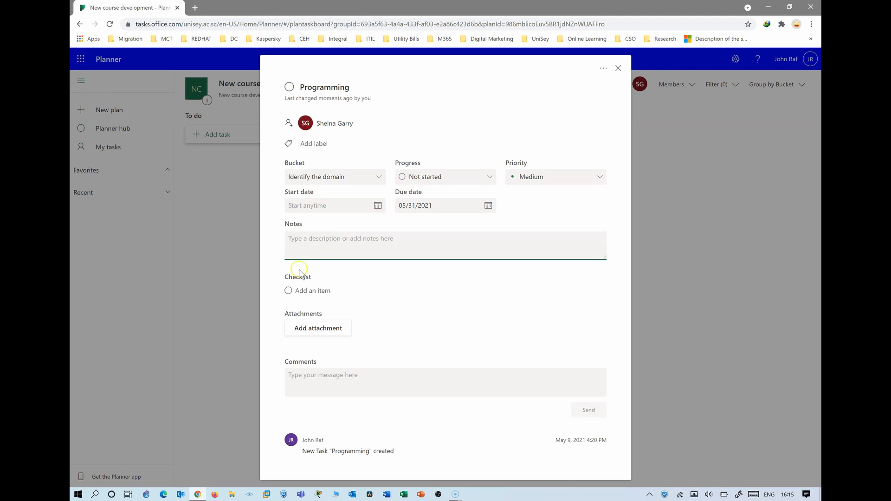
pyautogui.click(288, 291)
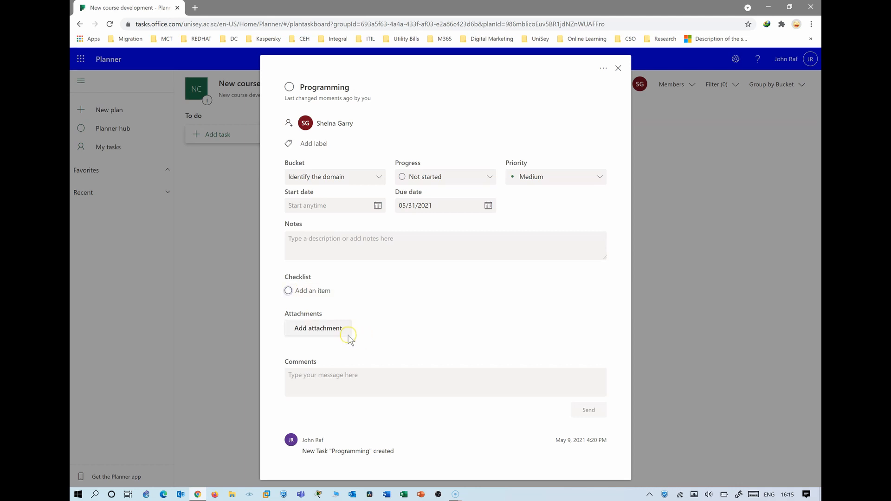
pyautogui.click(315, 328)
pyautogui.click(424, 303)
pyautogui.click(604, 69)
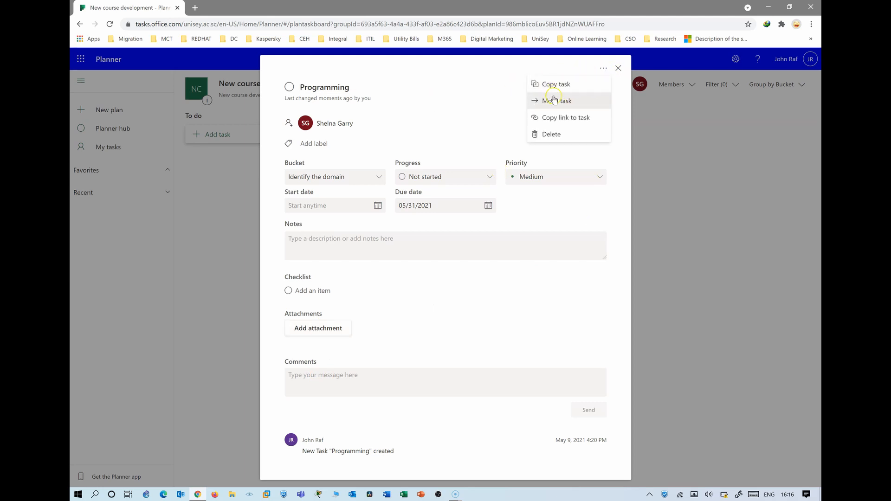
pyautogui.click(551, 67)
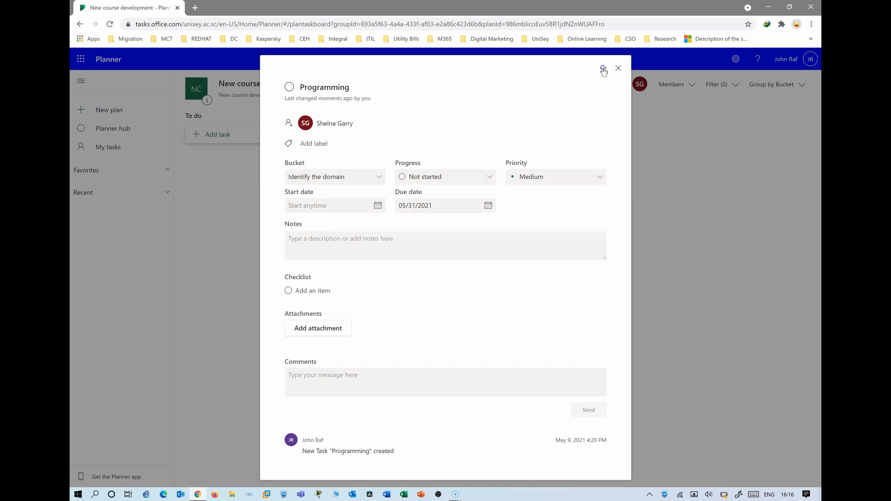
pyautogui.click(602, 69)
pyautogui.click(495, 71)
pyautogui.click(602, 68)
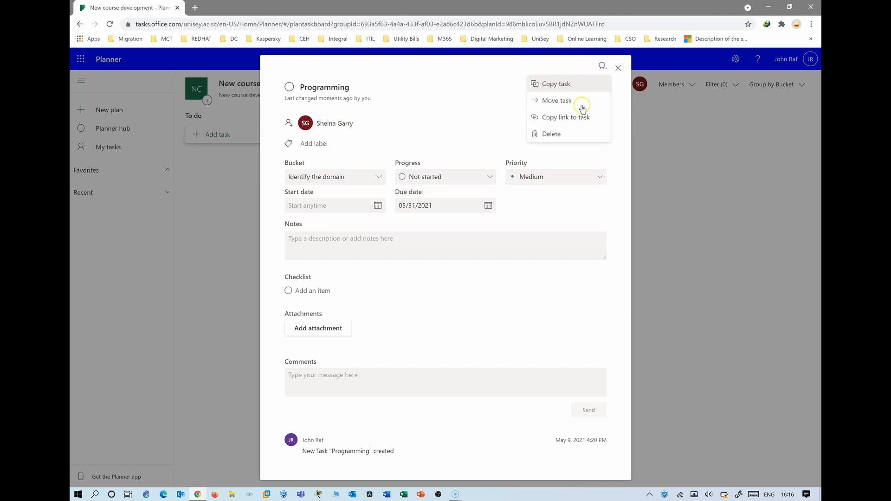
pyautogui.click(469, 68)
# Tag the Programming task with the Pink label and close its details
pyautogui.click(288, 144)
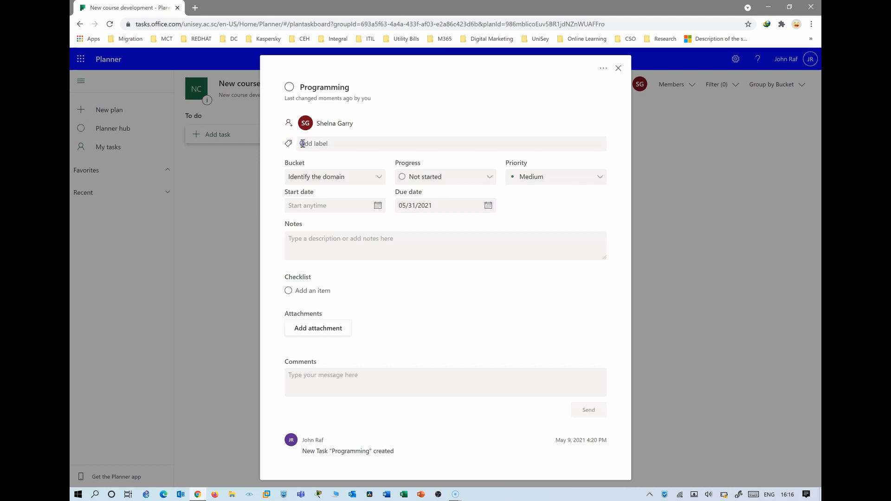
pyautogui.click(312, 165)
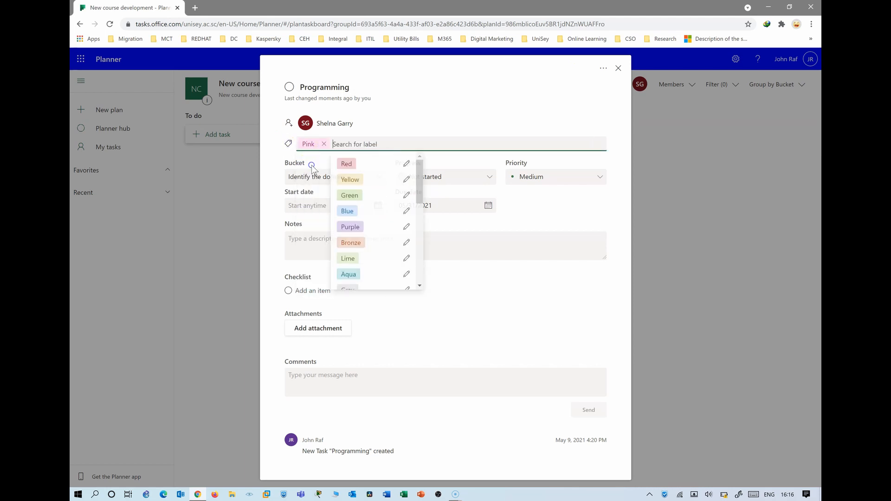
pyautogui.click(469, 99)
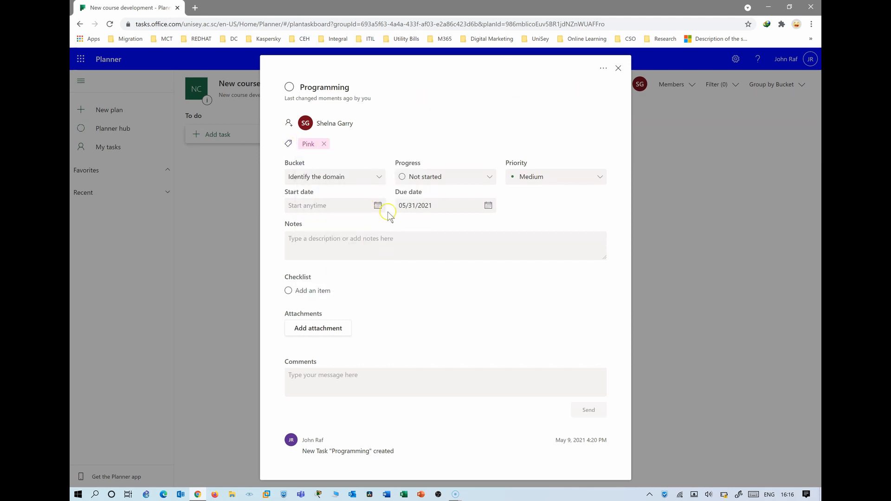
pyautogui.click(619, 69)
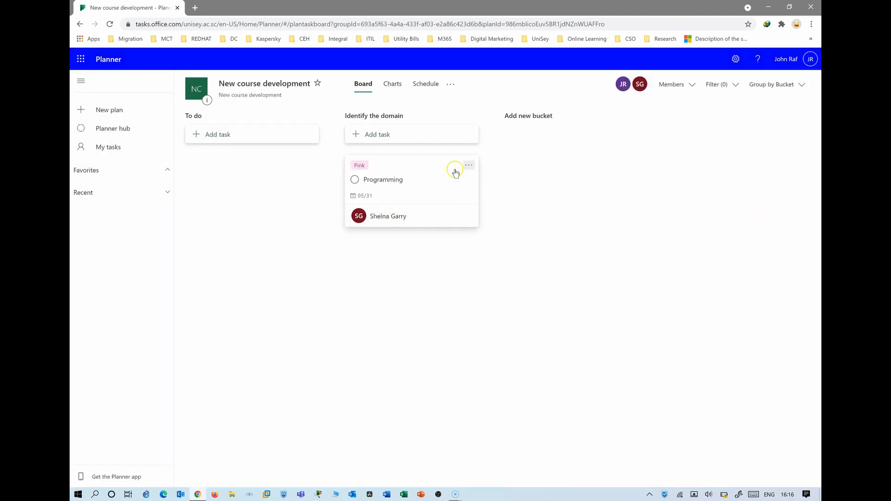
# Start a 'Security' task in Identify the domain with a due date of July 30
pyautogui.click(379, 135)
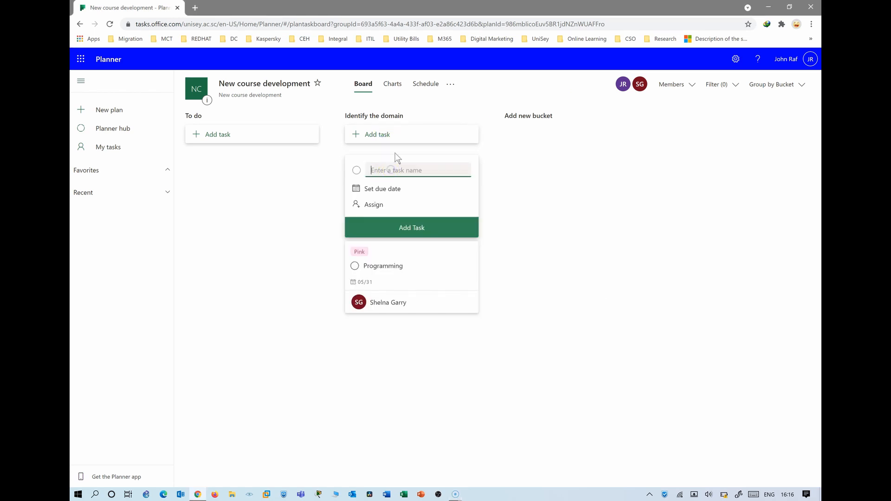
pyautogui.write('Security')
pyautogui.click(373, 189)
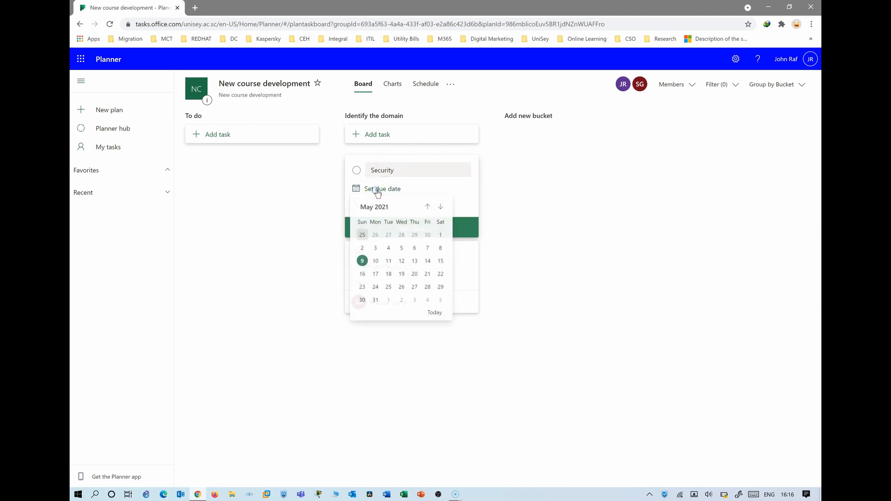
pyautogui.click(440, 207)
pyautogui.click(440, 208)
pyautogui.click(439, 208)
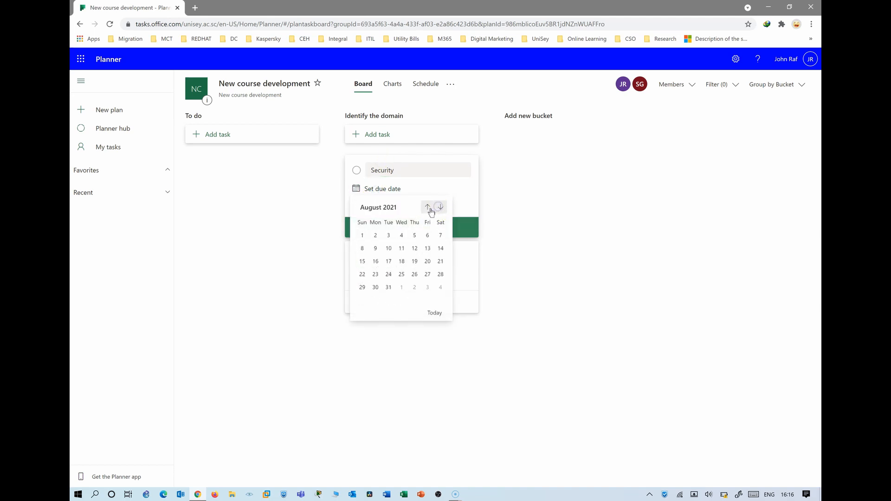
pyautogui.click(427, 207)
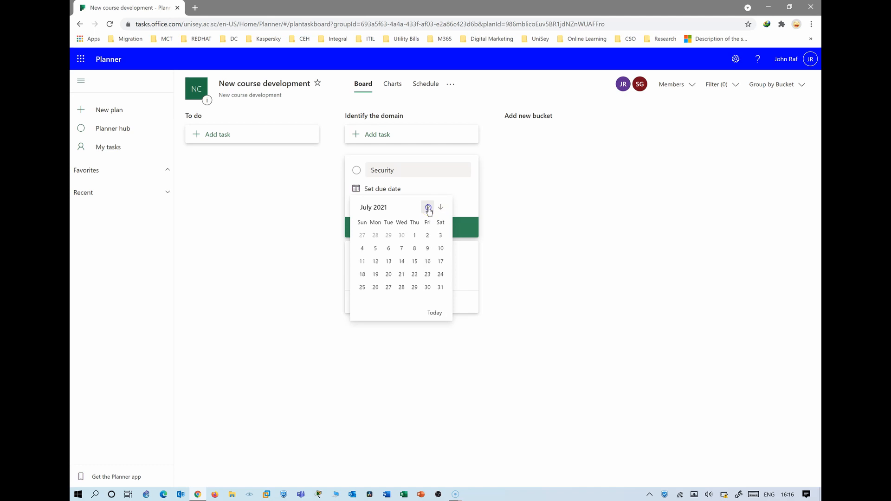
pyautogui.click(428, 287)
# Assign both plan members to the Security task and add it to the bucket
pyautogui.click(375, 205)
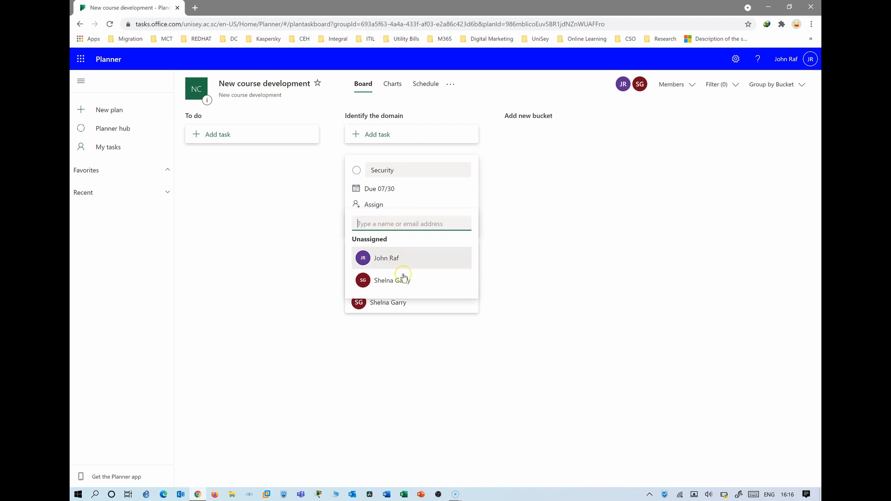
pyautogui.click(388, 258)
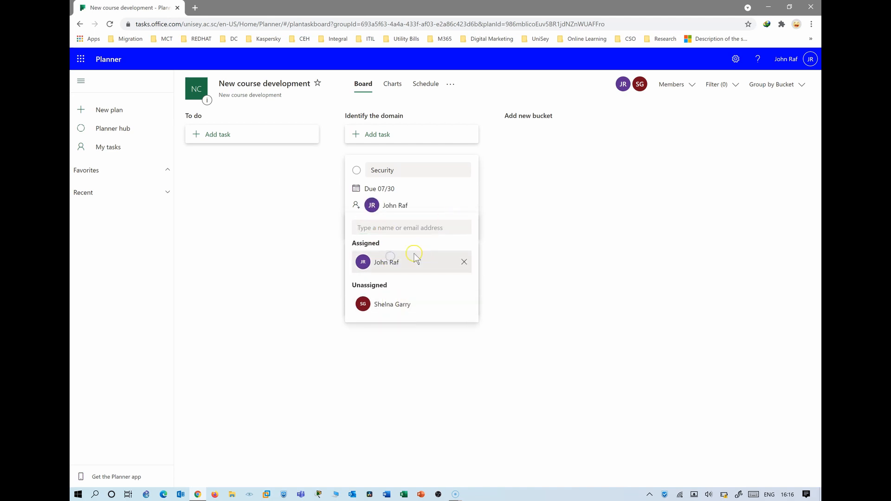
pyautogui.click(390, 227)
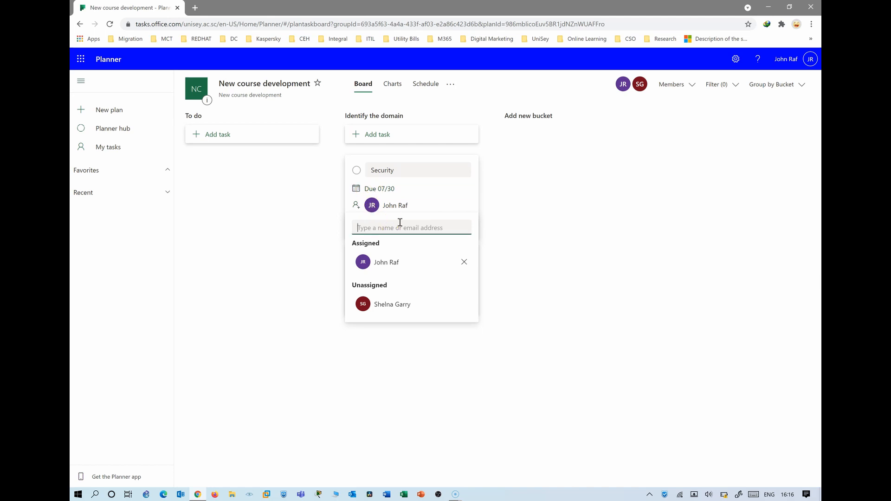
pyautogui.write('shelna')
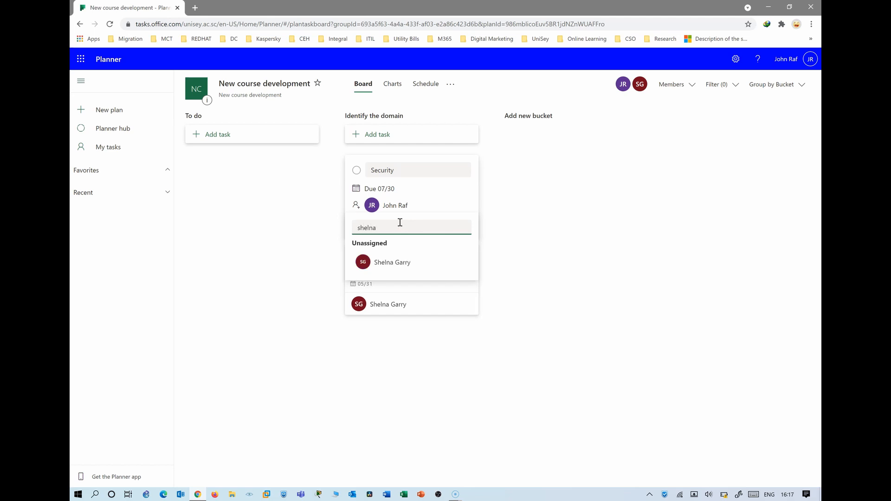
pyautogui.click(395, 262)
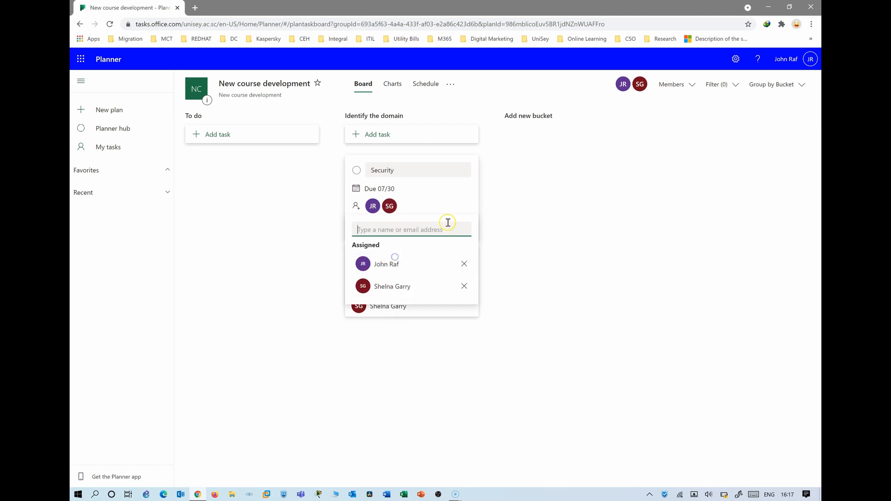
pyautogui.click(451, 191)
pyautogui.click(415, 228)
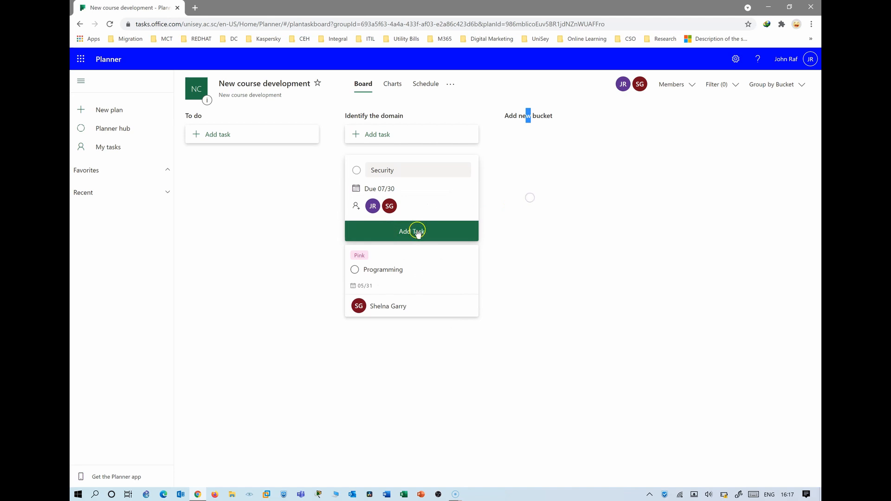
pyautogui.click(516, 196)
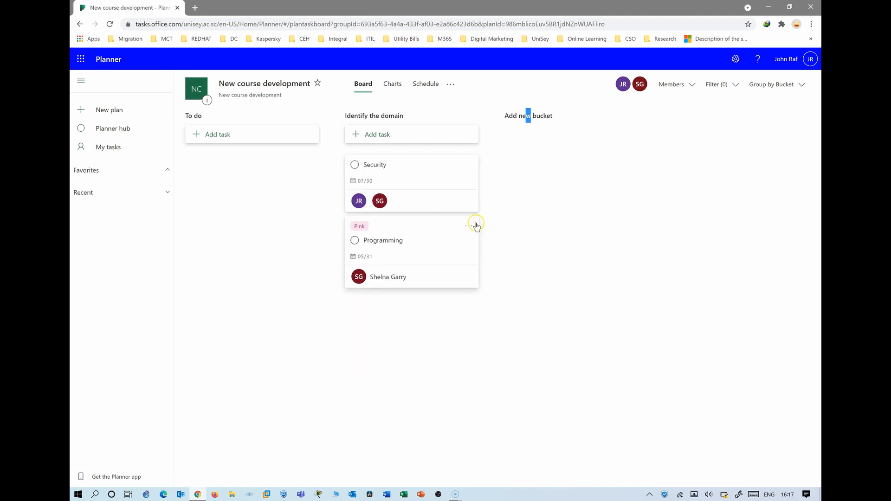
# Add an 'Identify Domain' task to the To do bucket
pyautogui.click(216, 136)
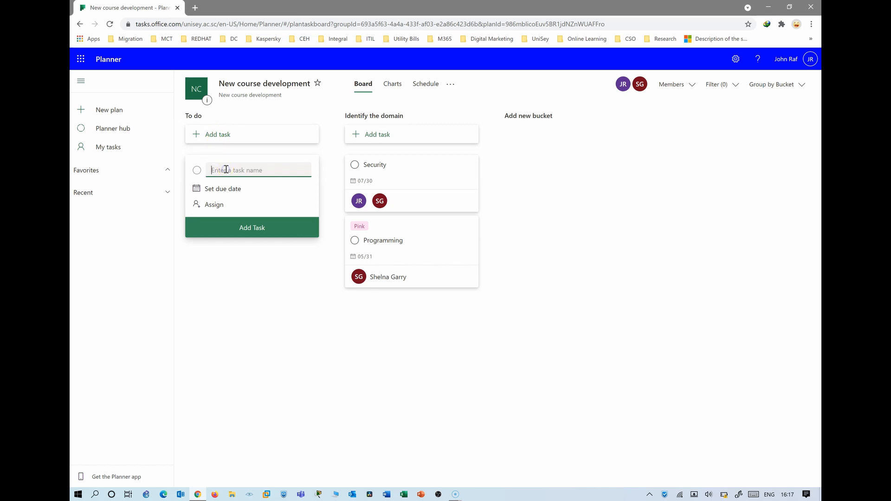
pyautogui.write('Identify Domain')
pyautogui.click(241, 226)
pyautogui.click(246, 284)
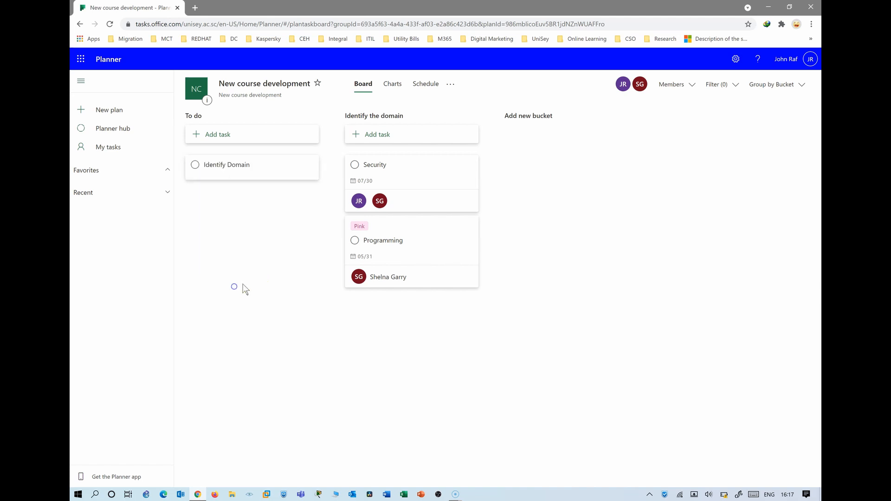
# Add a 'Market Survey' task to To do and close the new-task form
pyautogui.click(218, 136)
pyautogui.click(254, 170)
pyautogui.write('Market Survey')
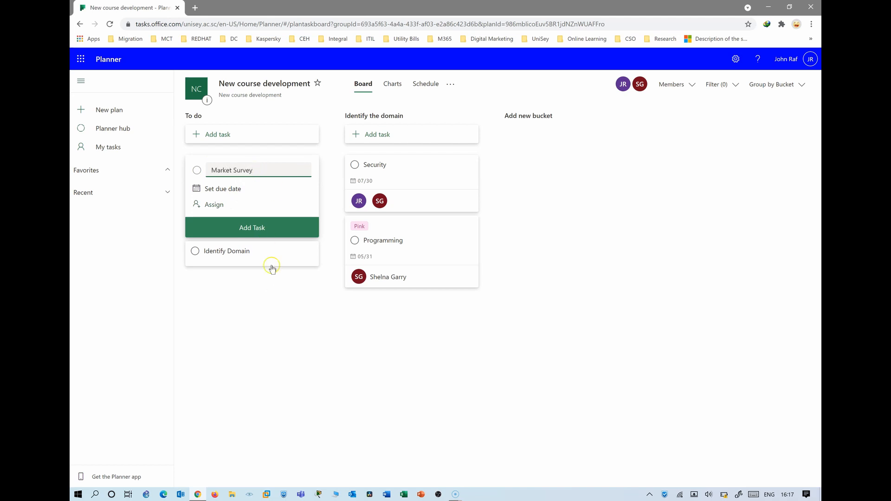
pyautogui.click(258, 231)
pyautogui.click(339, 308)
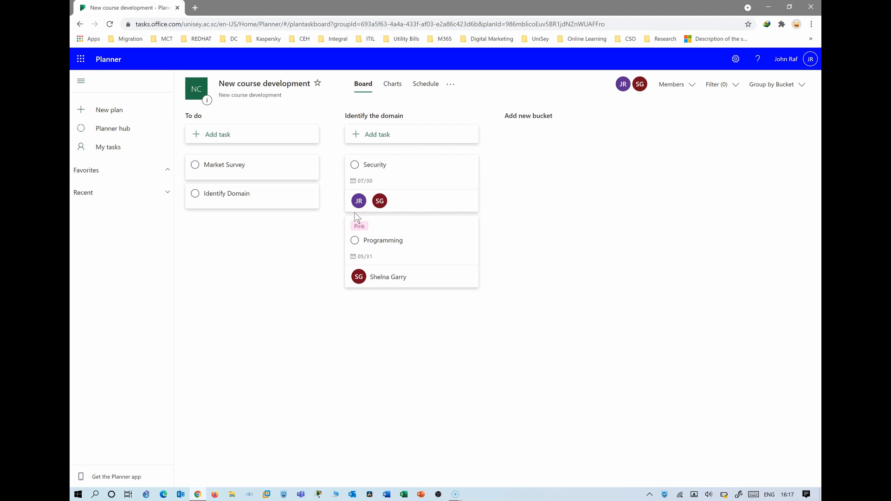
pyautogui.click(661, 226)
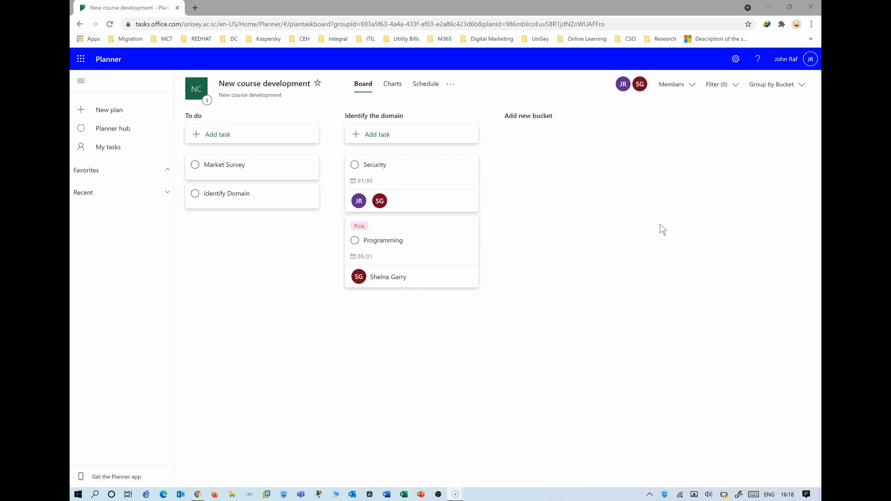
# Change the board's grouping from Bucket to Assigned to
pyautogui.click(789, 86)
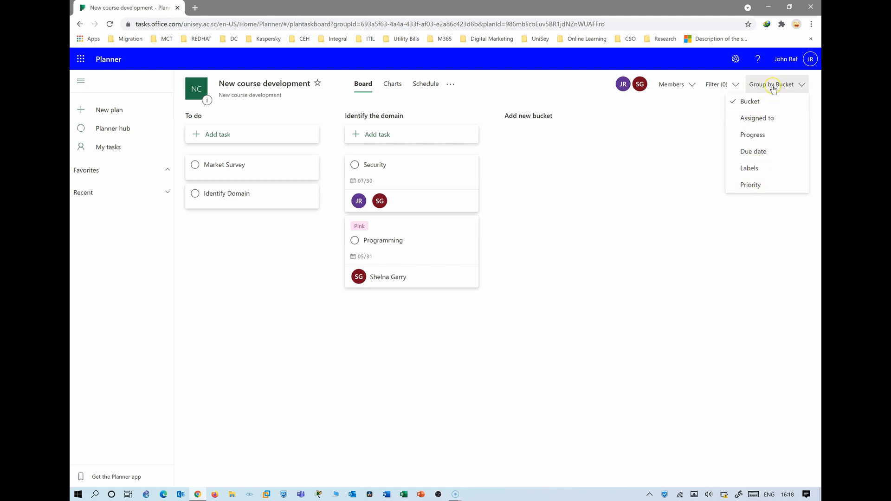
pyautogui.click(760, 122)
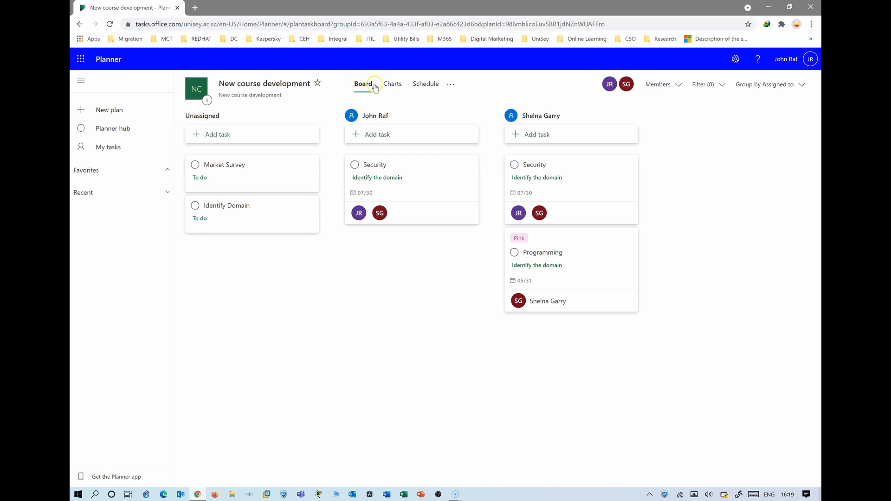
# Browse the Charts view, then switch to Schedule showing Programming on May 31, 2021
pyautogui.click(398, 87)
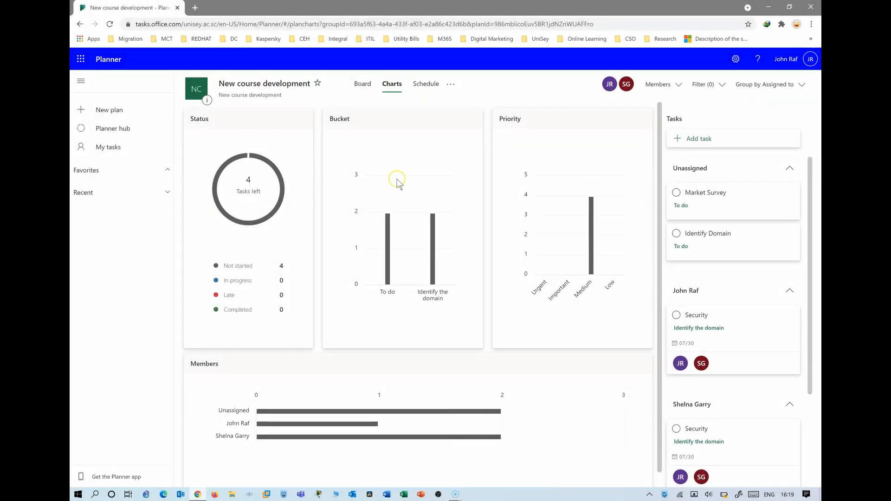
pyautogui.moveTo(444, 226)
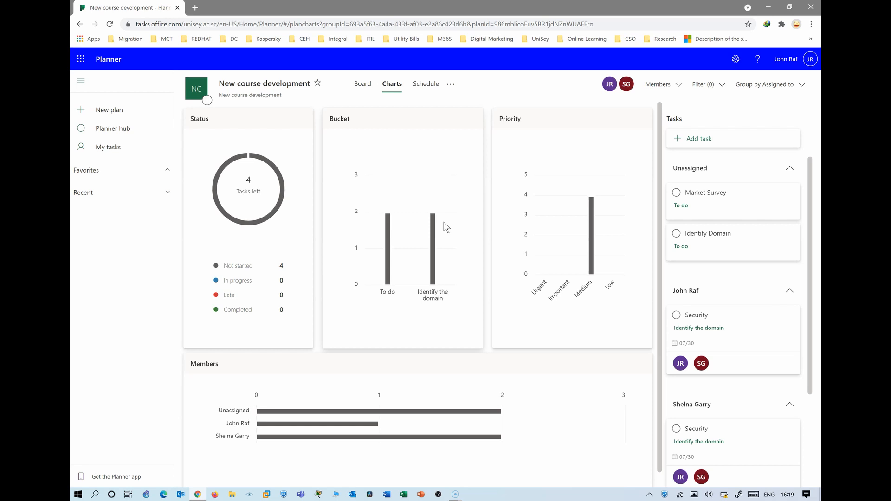
pyautogui.moveTo(313, 411)
pyautogui.scroll(-1, 353, 406)
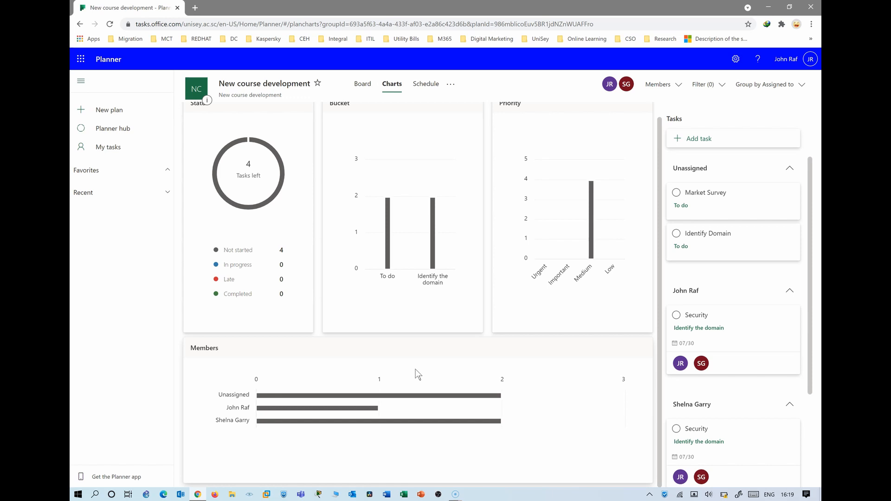
pyautogui.scroll(1, 418, 373)
pyautogui.click(394, 90)
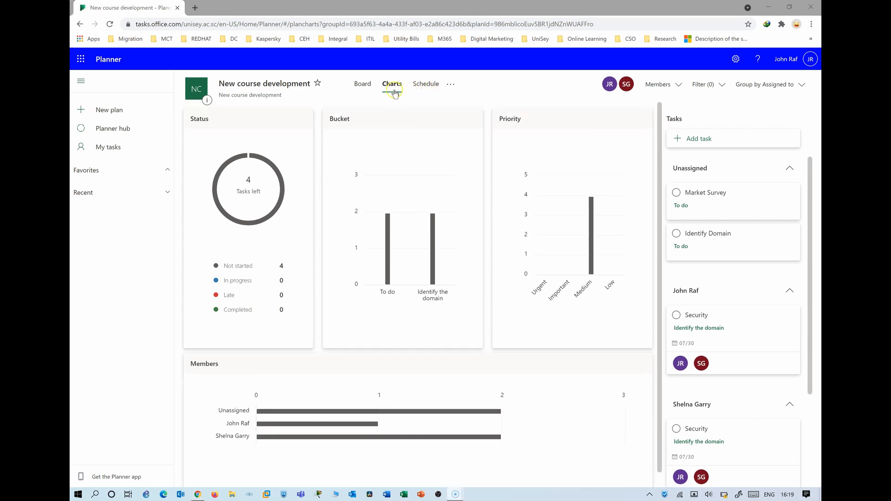
pyautogui.click(424, 85)
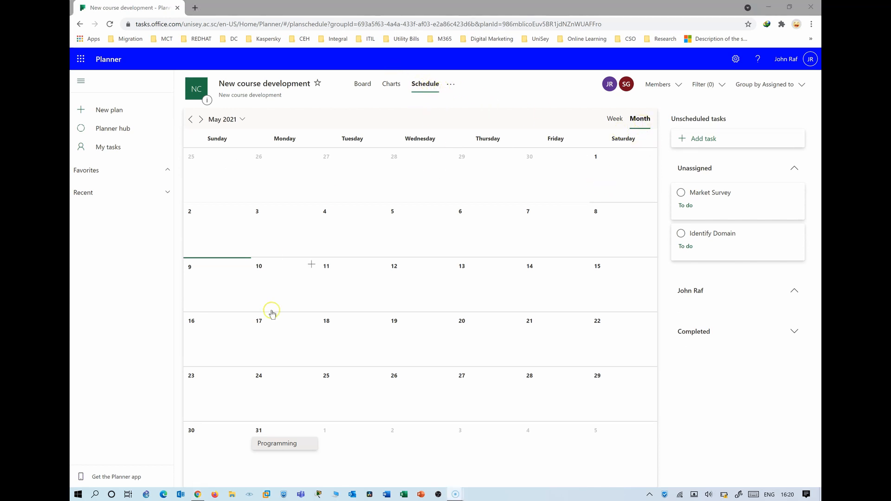
# Switch the schedule to Week and back to Month, then open Plan settings
pyautogui.click(619, 121)
pyautogui.click(636, 119)
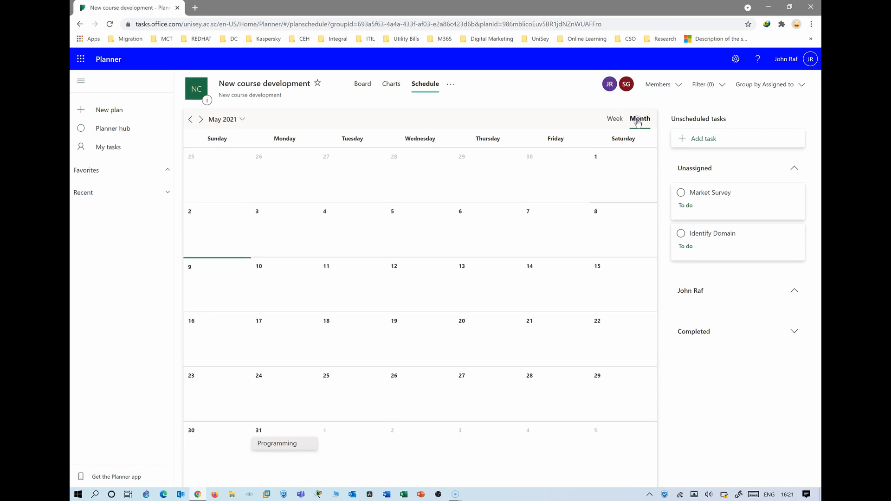
pyautogui.click(451, 86)
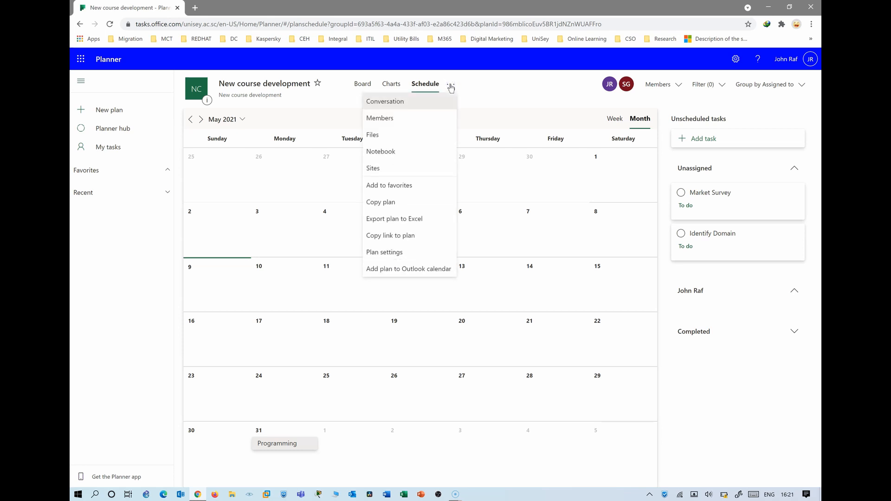
pyautogui.click(390, 253)
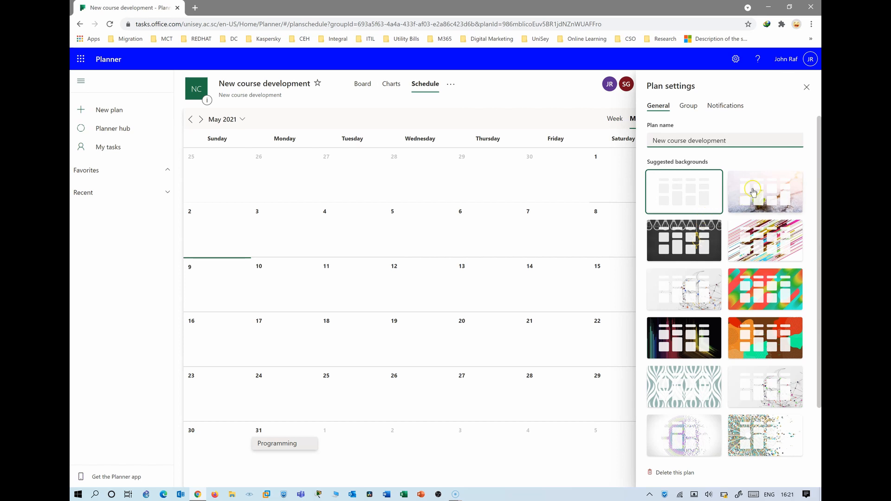
# Apply the orange and green background, look over the Group and Notifications tabs, and close Plan settings
pyautogui.click(695, 344)
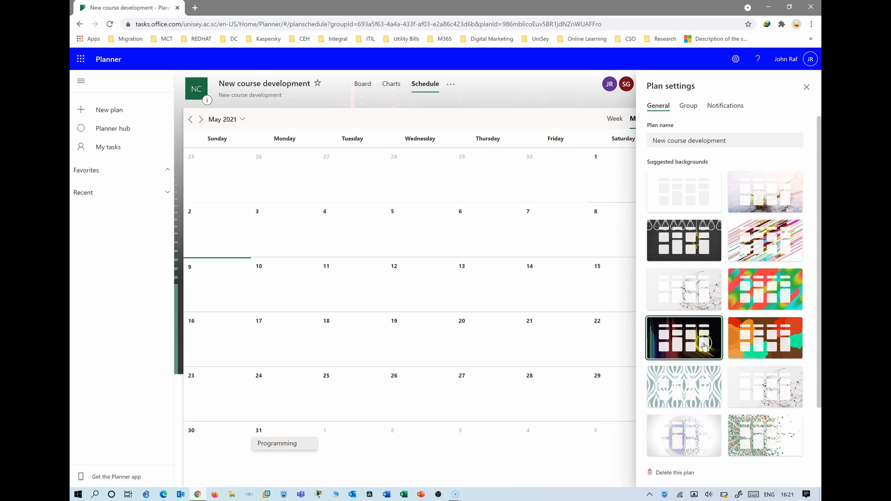
pyautogui.click(779, 344)
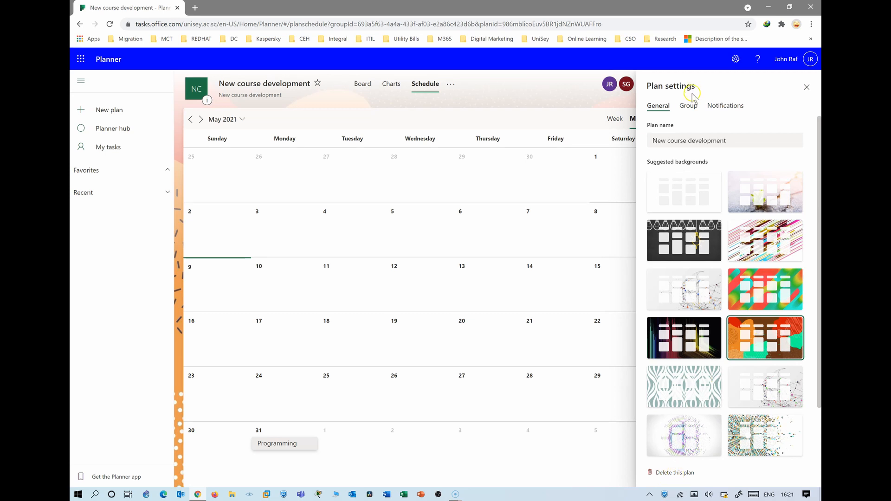
pyautogui.click(686, 107)
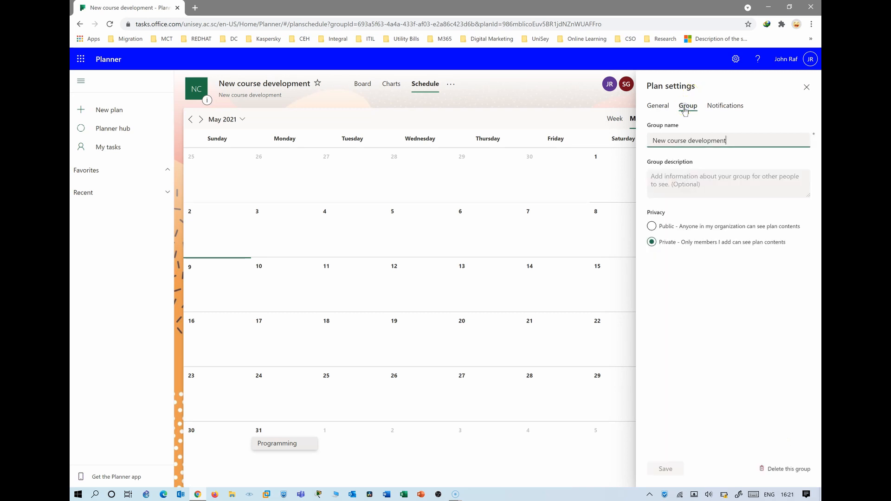
pyautogui.click(725, 105)
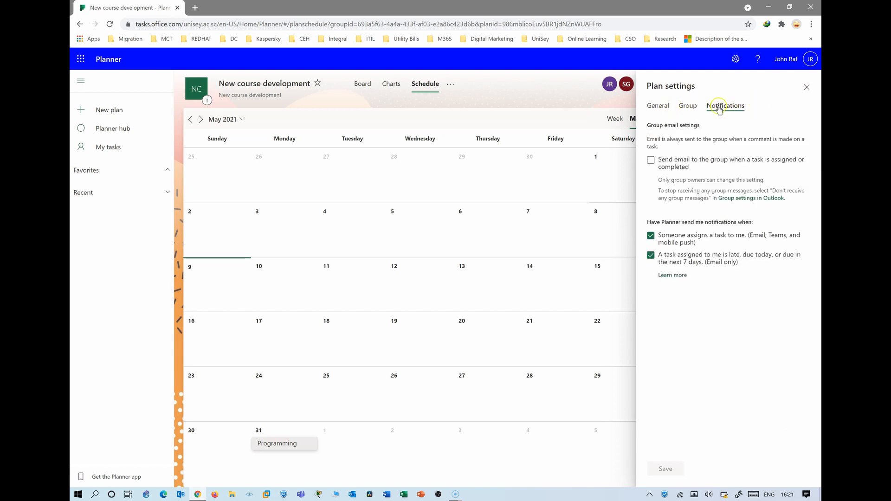
pyautogui.click(665, 110)
pyautogui.click(712, 114)
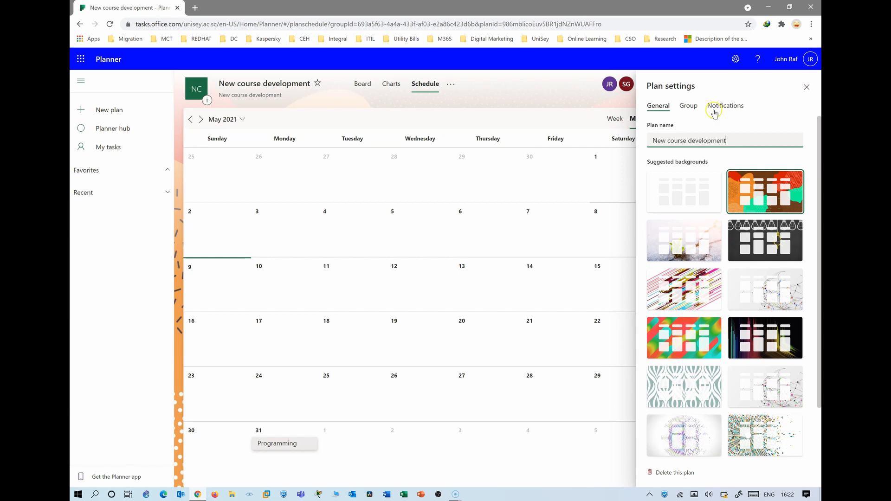
pyautogui.click(688, 106)
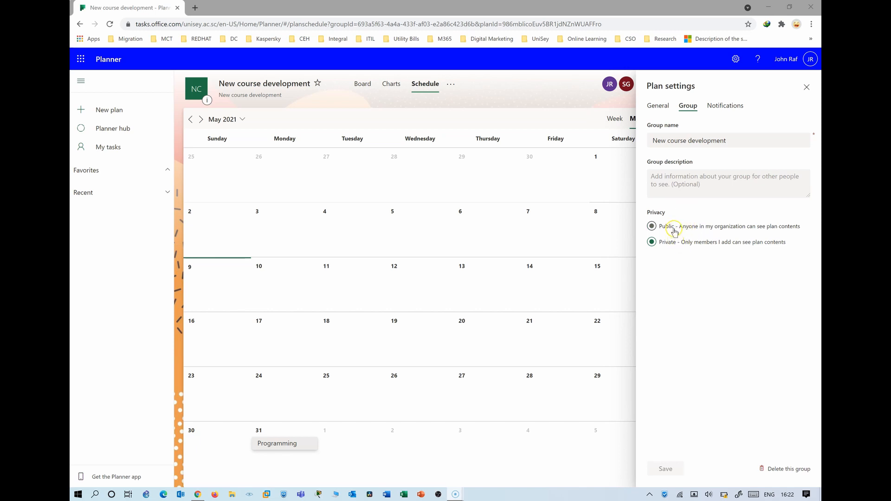
pyautogui.click(724, 107)
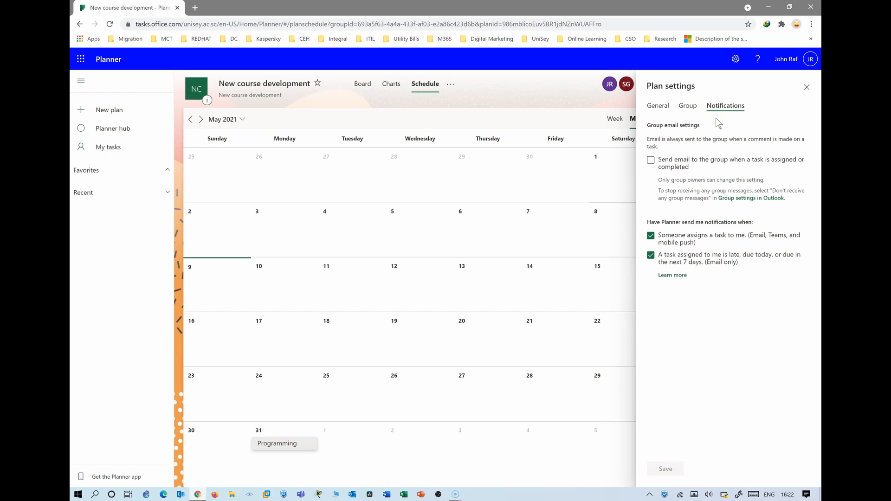
pyautogui.click(688, 108)
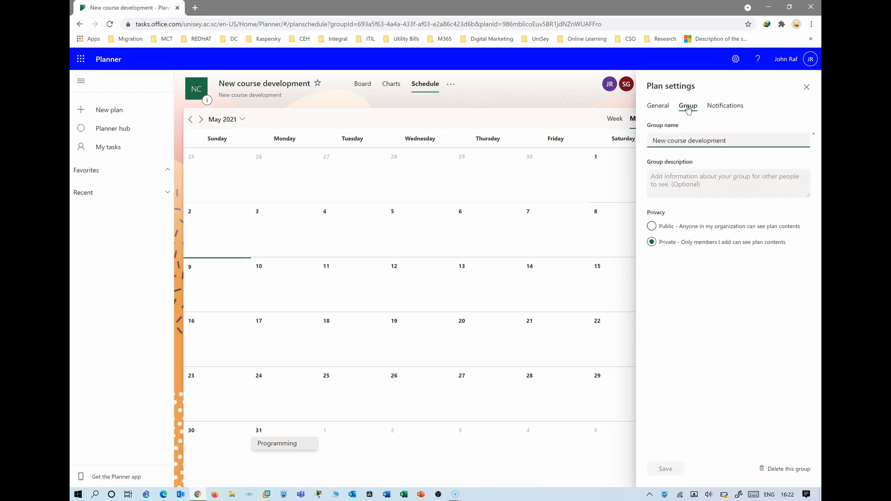
pyautogui.click(806, 89)
pyautogui.click(807, 88)
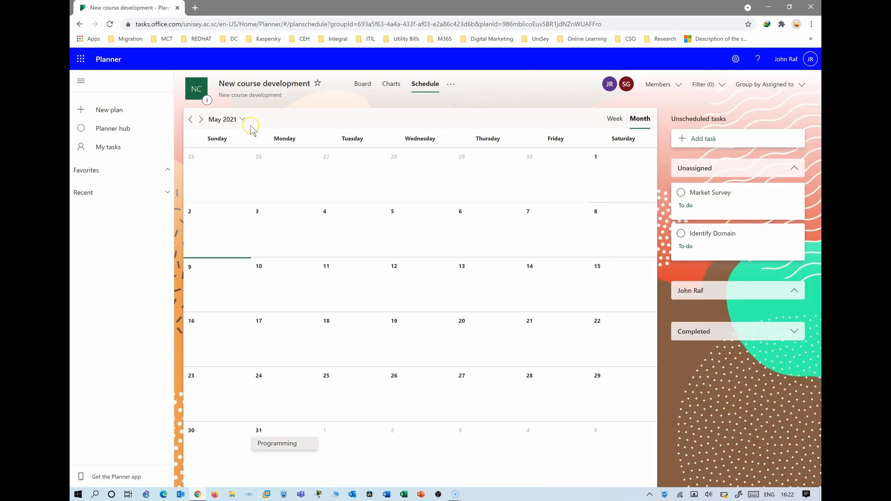
# Return to the Board and group its tasks by Bucket
pyautogui.click(363, 85)
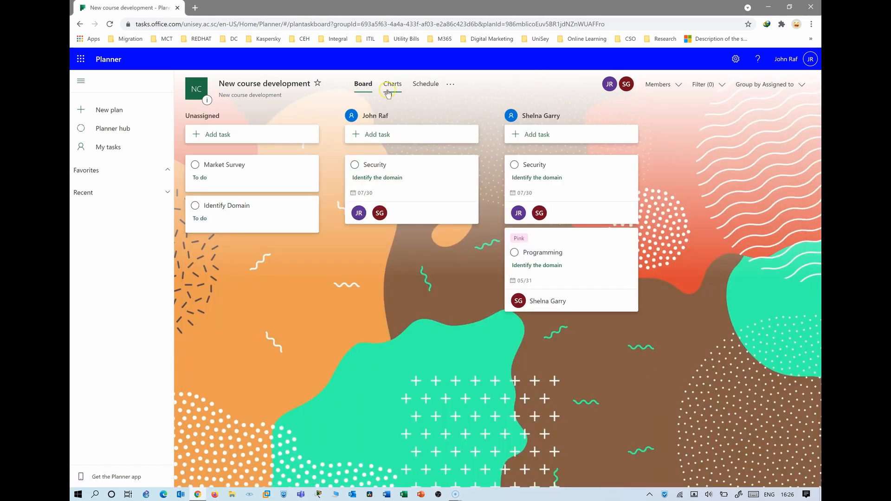
pyautogui.click(773, 87)
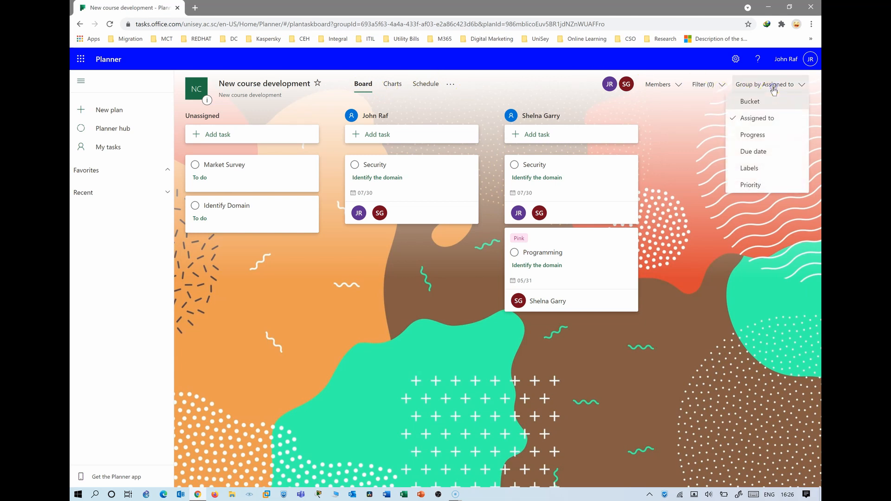
pyautogui.click(758, 103)
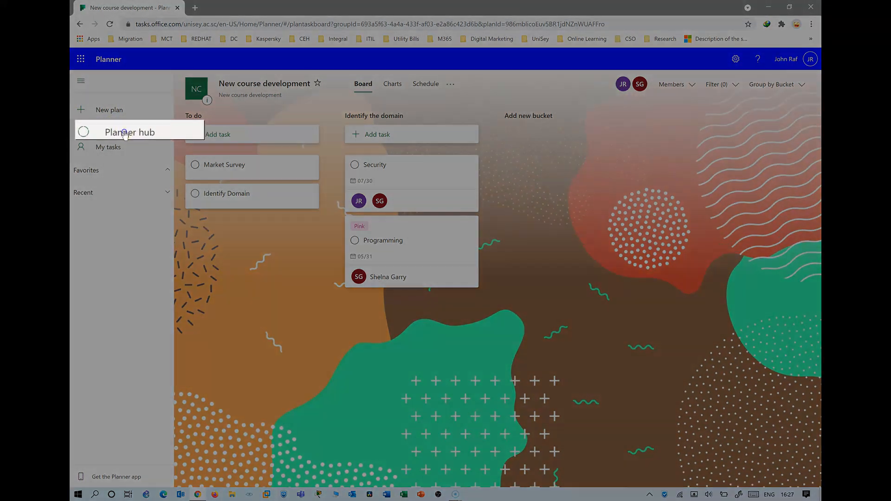
# Go to the Planner hub, show All plans, then open My tasks
pyautogui.click(124, 133)
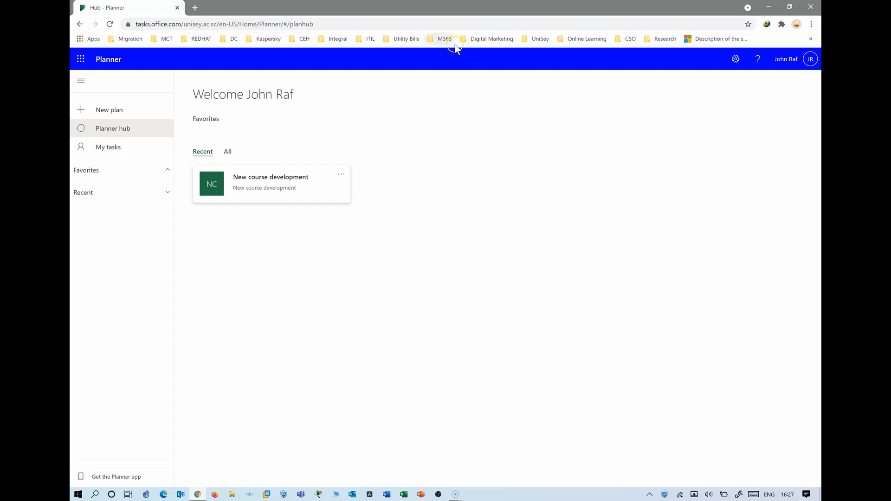
pyautogui.click(228, 153)
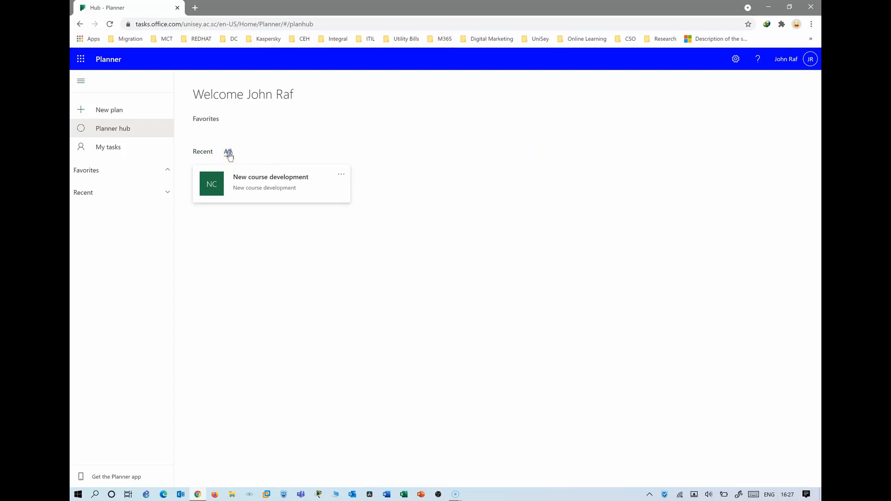
pyautogui.click(142, 147)
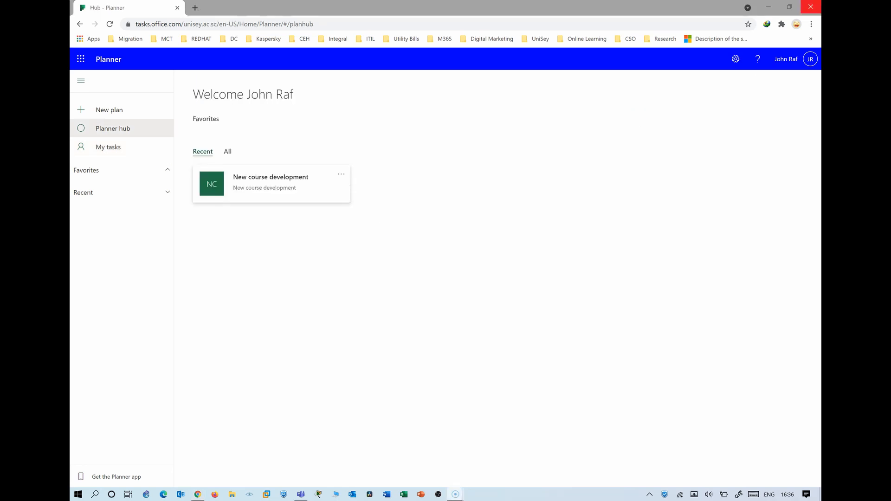
# In Teams, add a tab to the General channel and choose Tasks by Planner and To Do from a 'planne' search
pyautogui.click(301, 494)
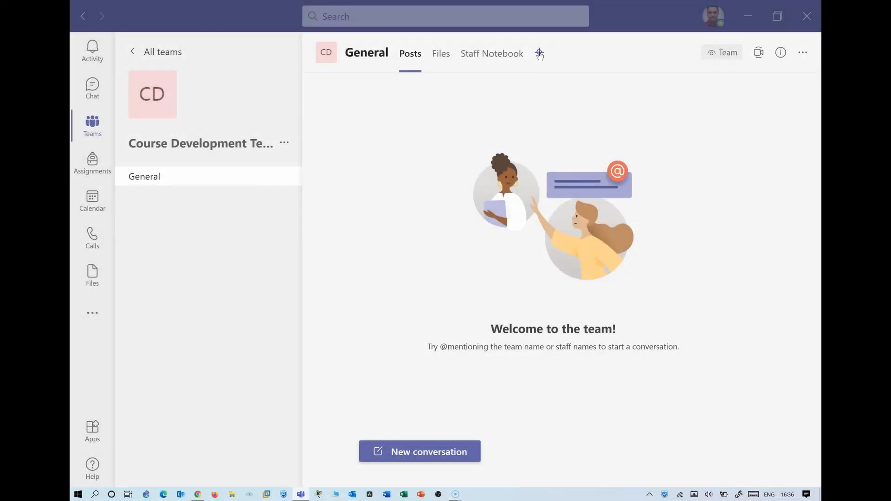
pyautogui.click(539, 53)
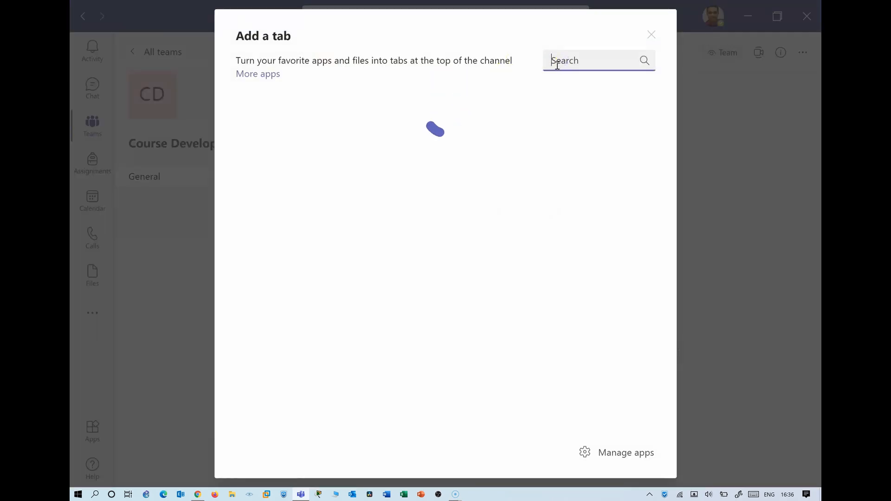
pyautogui.write('planner')
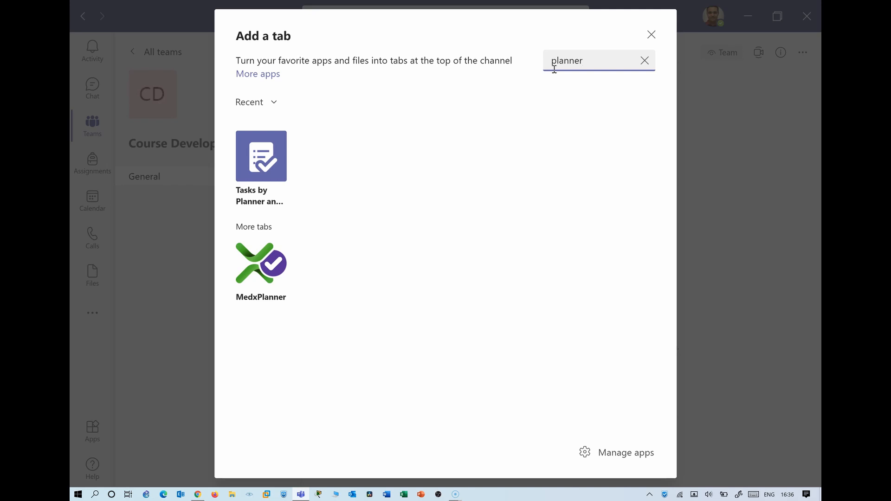
pyautogui.click(254, 197)
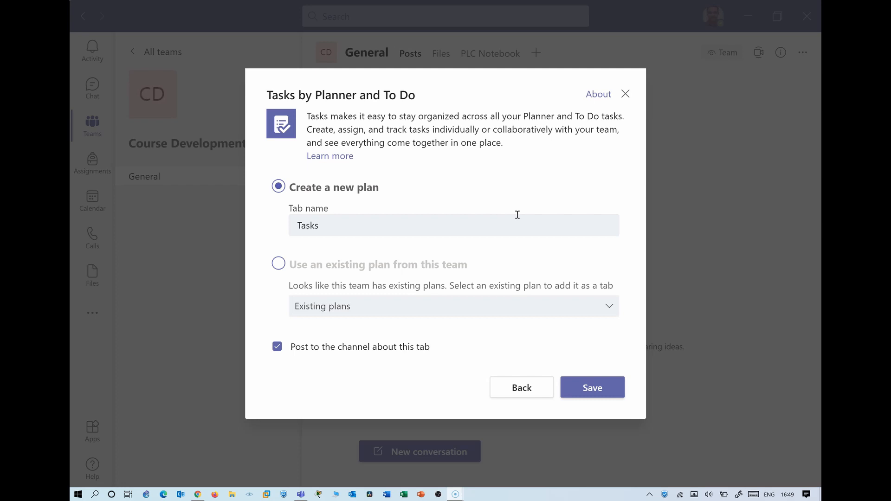
# Save the tab as 'Tasks' with 'Create a new plan' selected
pyautogui.click(279, 265)
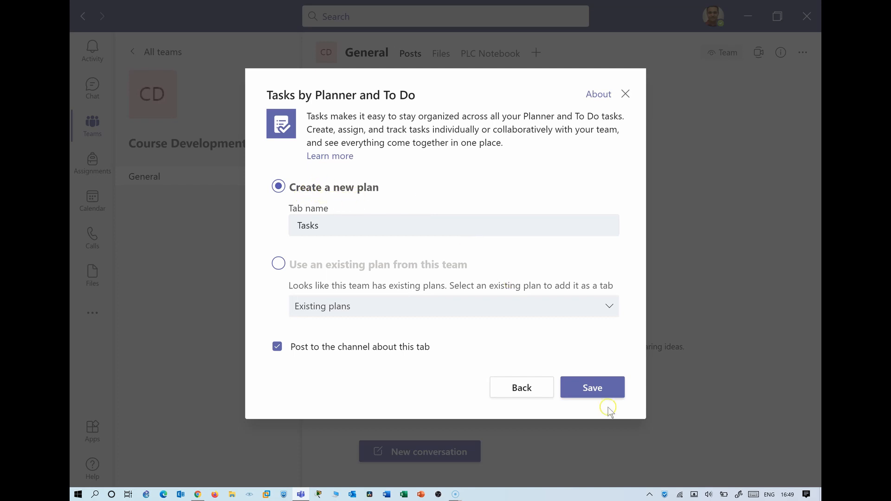
pyautogui.click(591, 389)
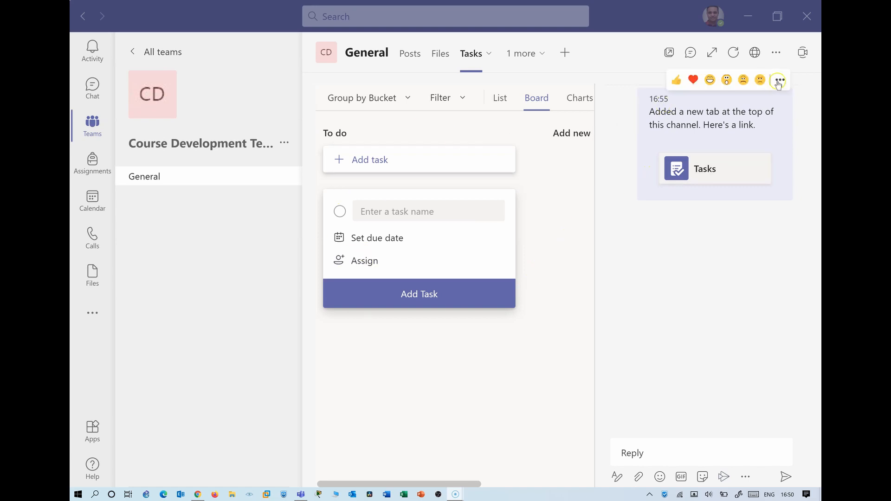
# Check the List and Charts views, then start Test Task 1 in To do, due 05/21
pyautogui.click(501, 98)
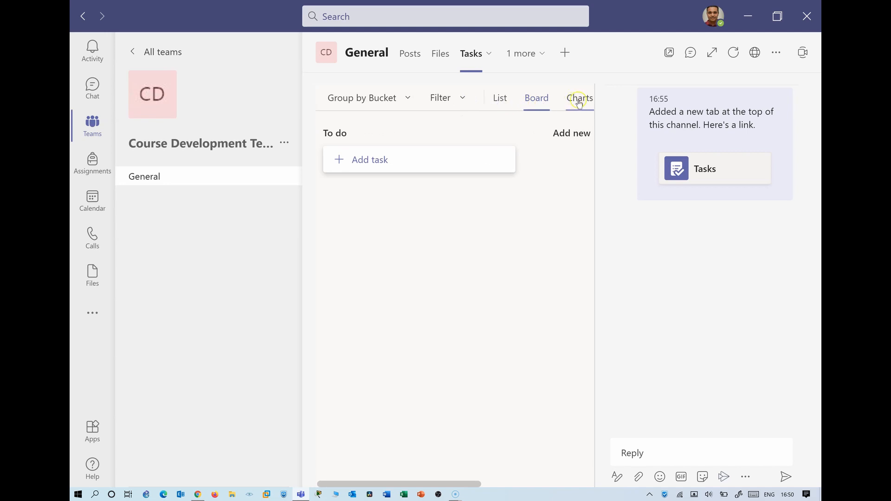
pyautogui.click(579, 100)
pyautogui.click(537, 98)
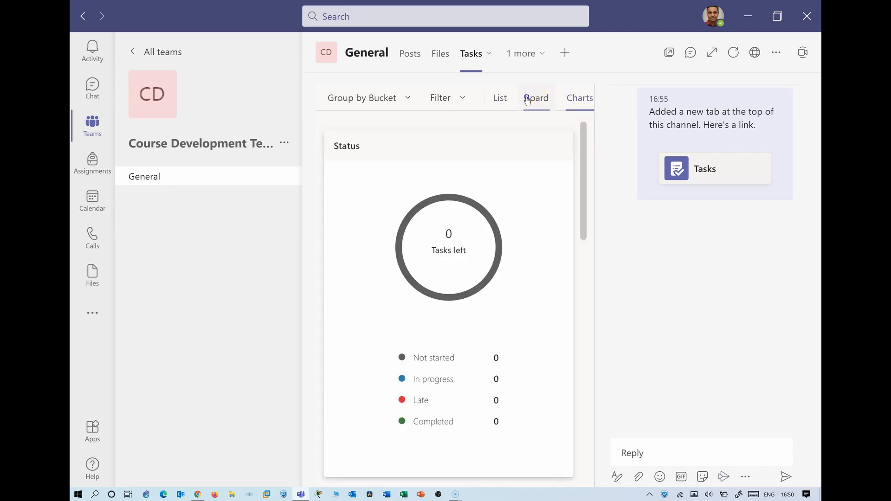
pyautogui.click(335, 156)
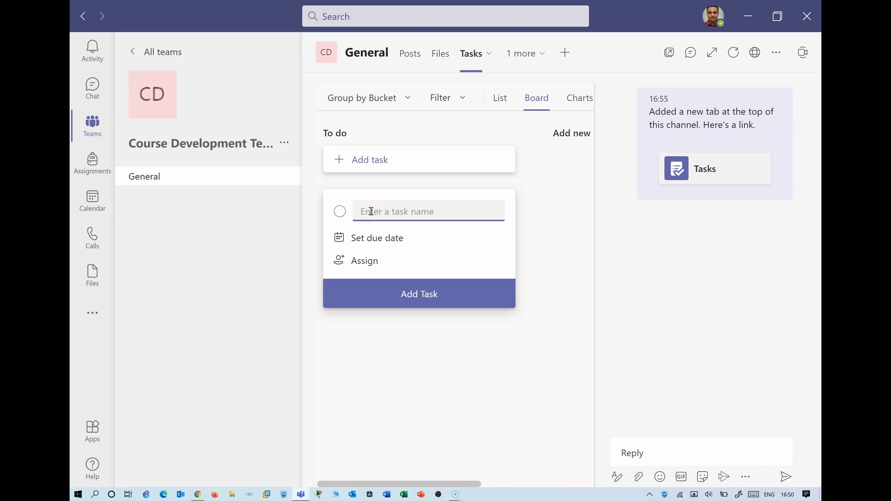
pyautogui.write('Test Task 1')
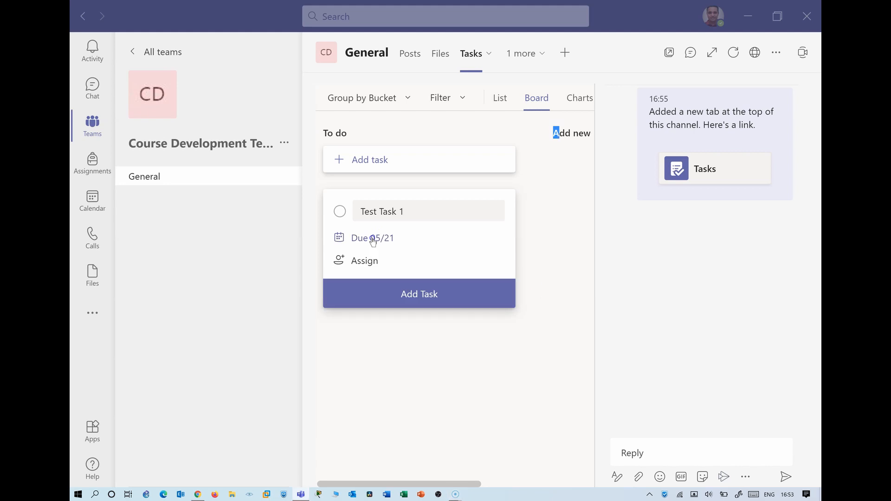
pyautogui.click(371, 239)
pyautogui.click(442, 363)
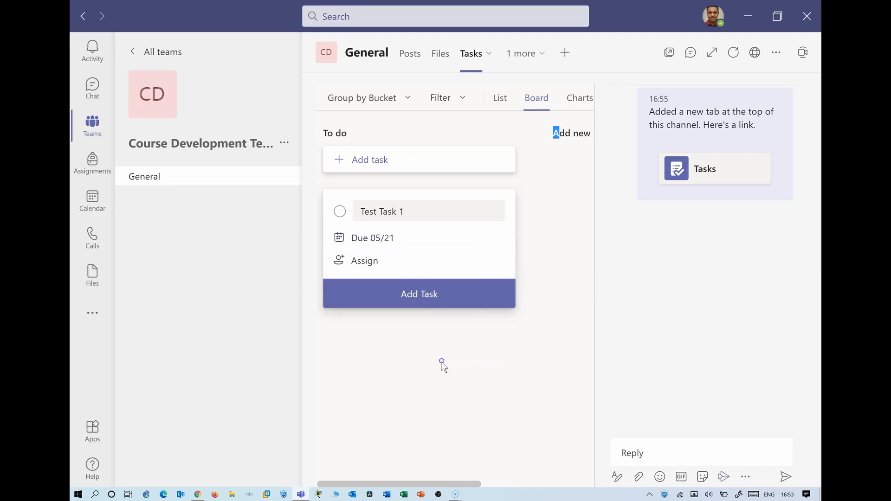
# Assign the task to a user newly added to the plan and add it to the board
pyautogui.click(367, 260)
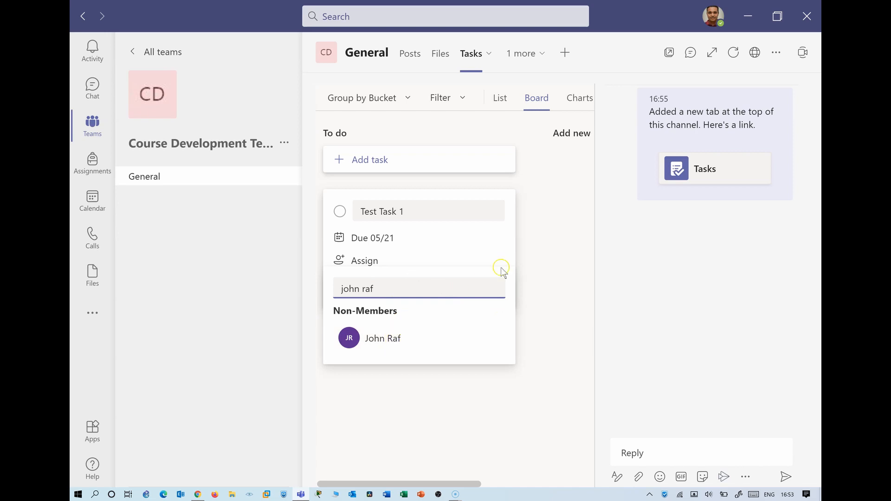
pyautogui.click(381, 337)
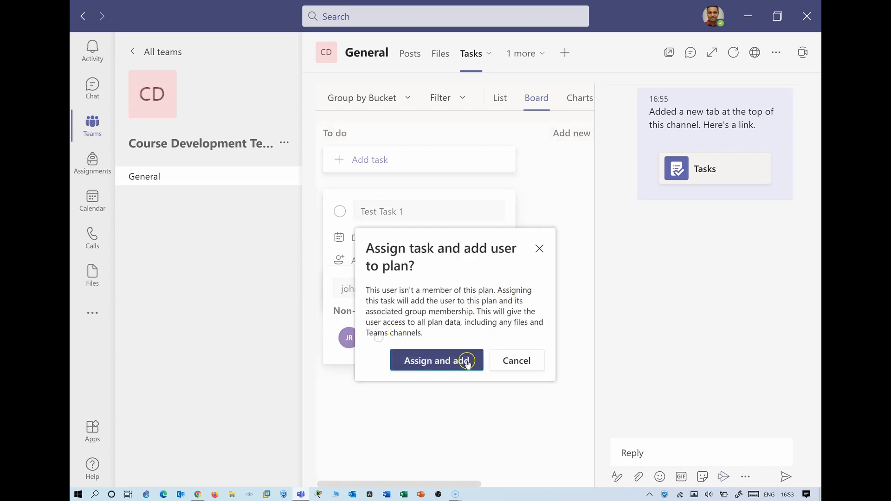
pyautogui.click(440, 362)
pyautogui.click(520, 304)
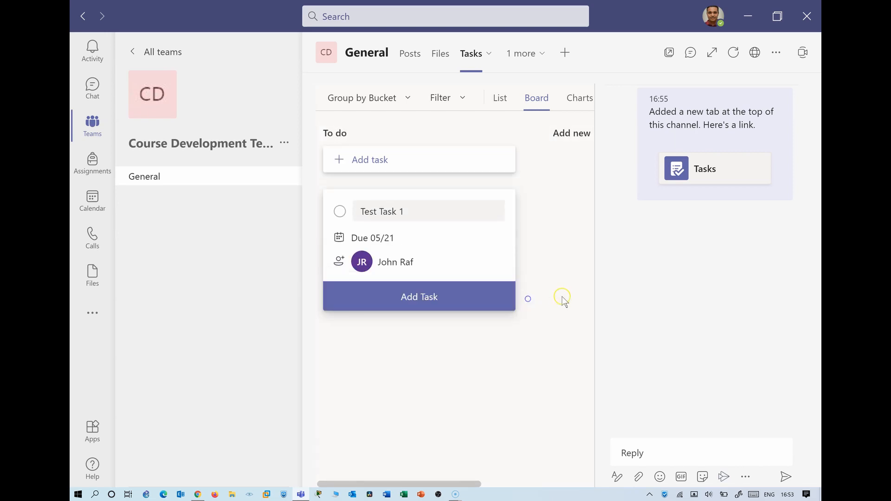
pyautogui.click(418, 304)
pyautogui.click(570, 244)
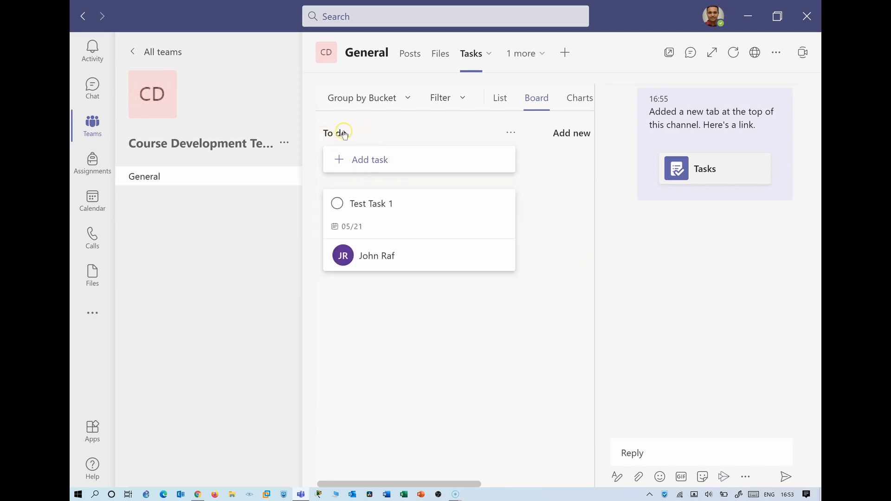
pyautogui.click(570, 133)
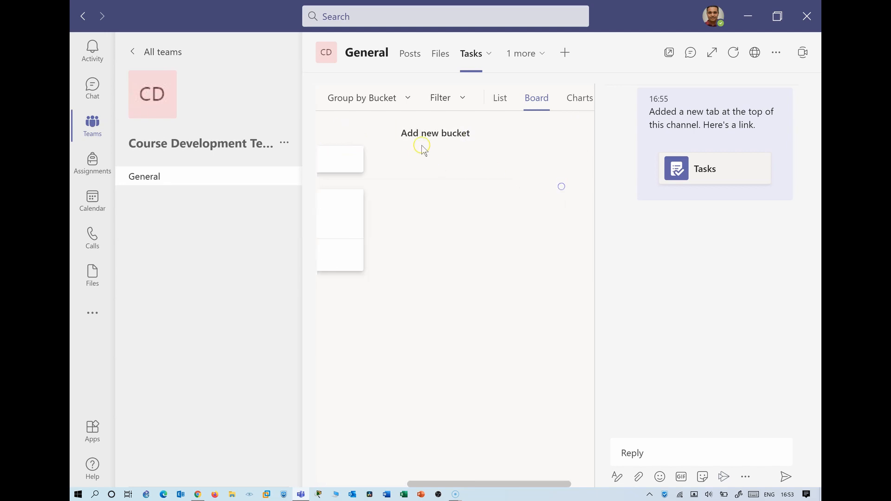
# Reply to the Tasks tab announcement with 'A new plan is added'
pyautogui.click(636, 453)
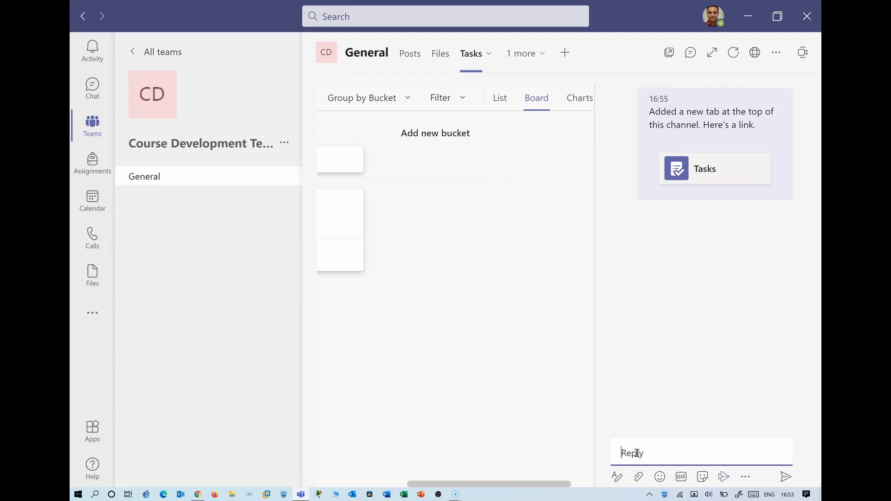
pyautogui.write('A n')
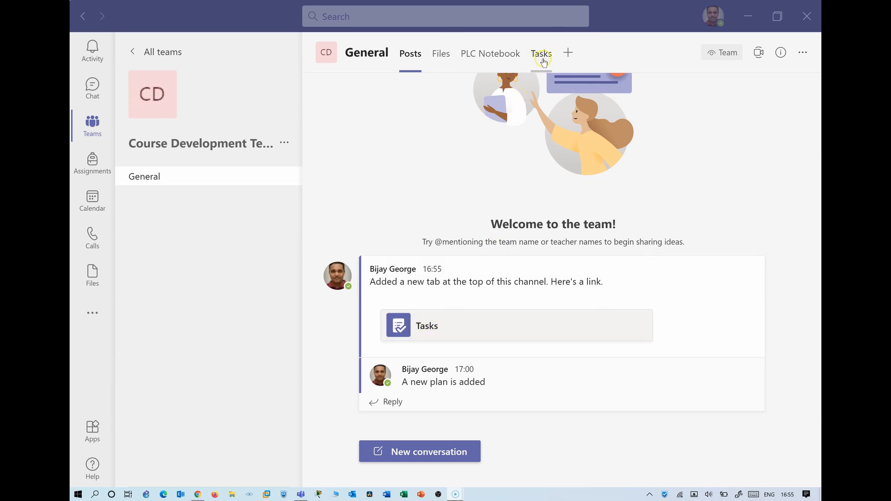
# Open the Tasks tab from its post, check its tab options, and hide the conversation panel
pyautogui.click(440, 328)
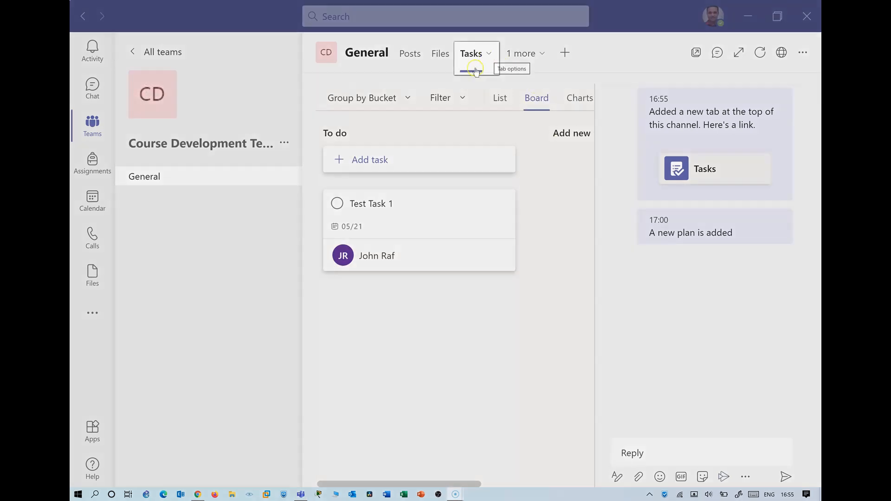
pyautogui.click(489, 54)
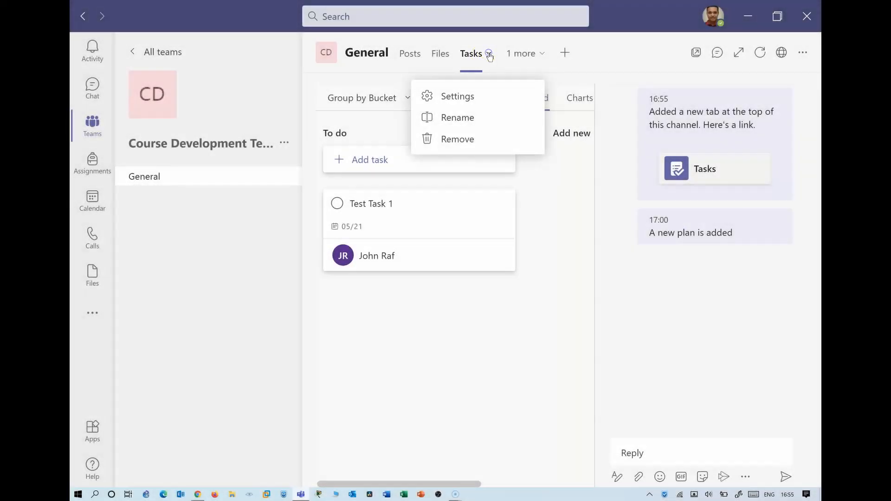
pyautogui.click(465, 120)
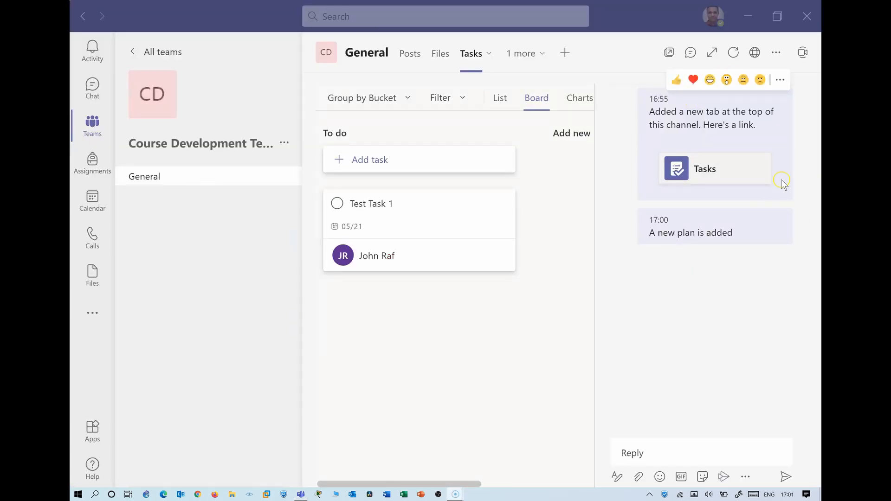
pyautogui.click(643, 283)
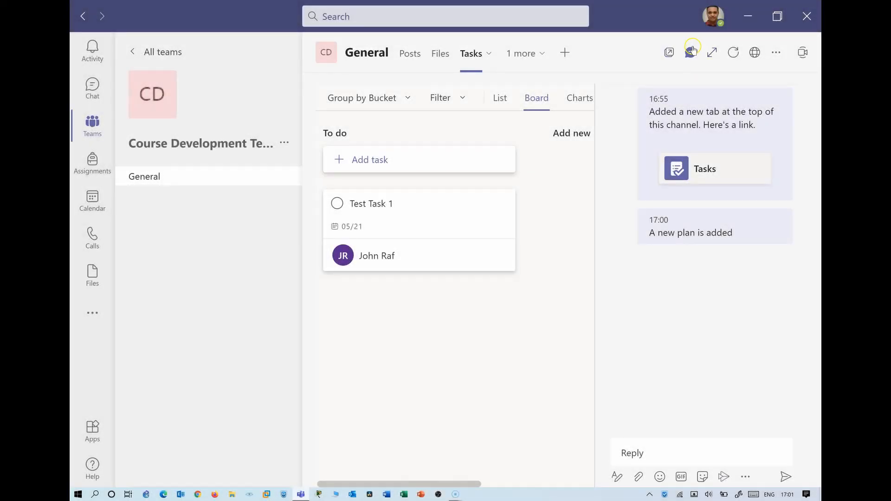
pyautogui.click(690, 53)
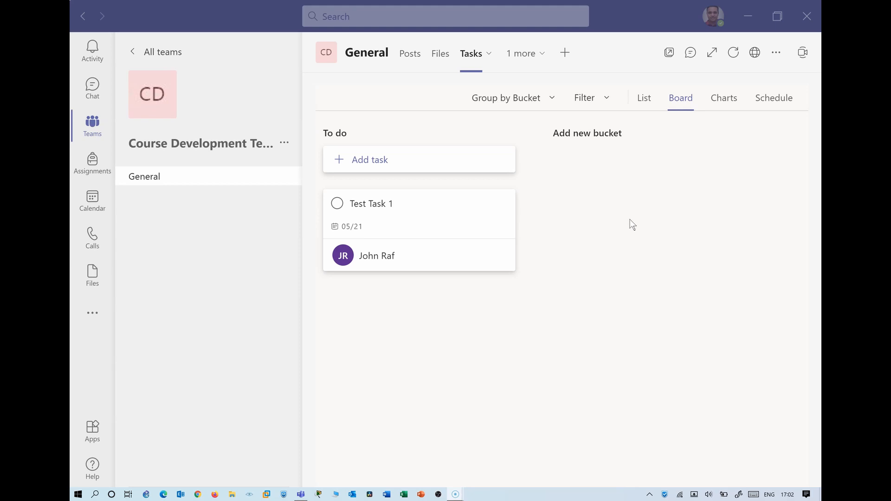
# Cycle through the Charts, Schedule and Board views, ending on the List view
pyautogui.click(725, 101)
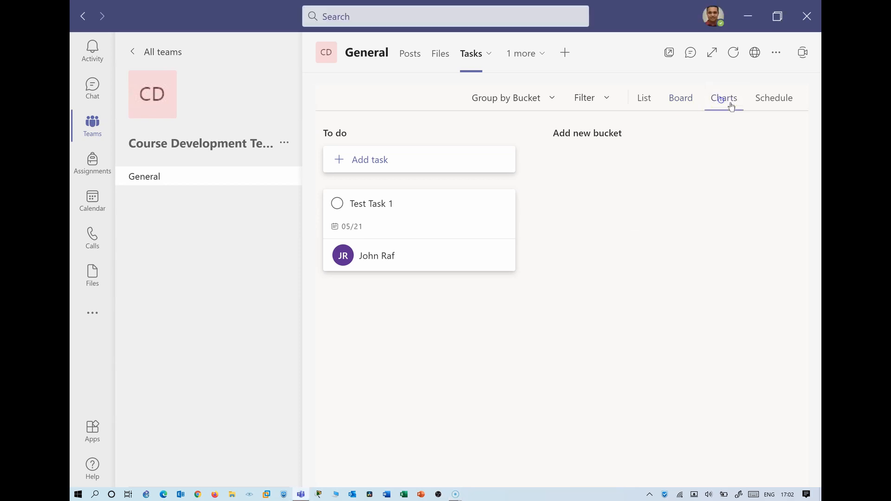
pyautogui.click(774, 98)
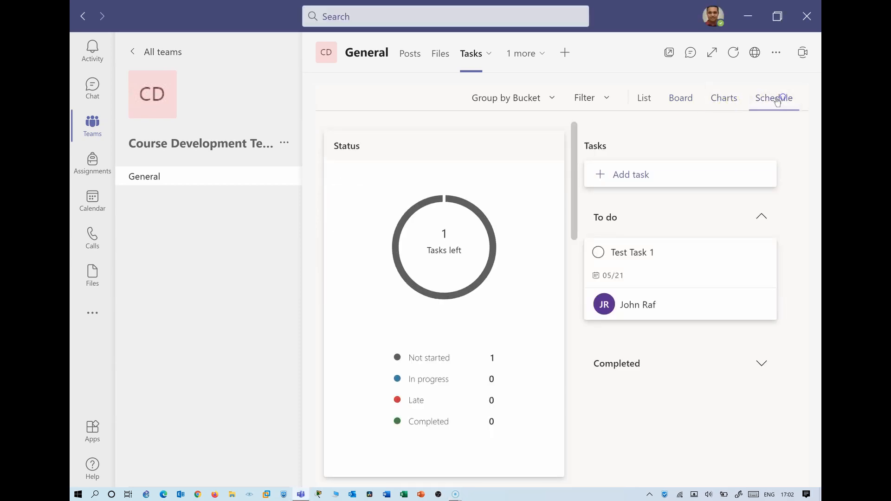
pyautogui.click(681, 98)
pyautogui.click(643, 98)
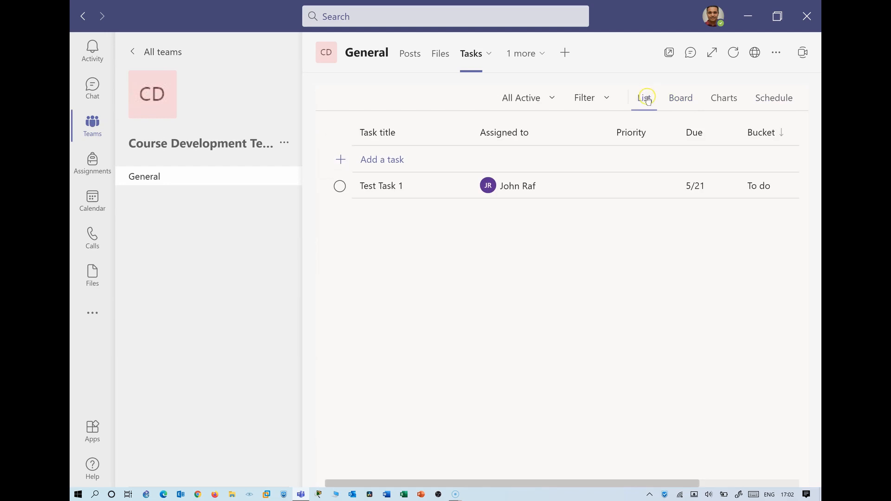
pyautogui.click(655, 97)
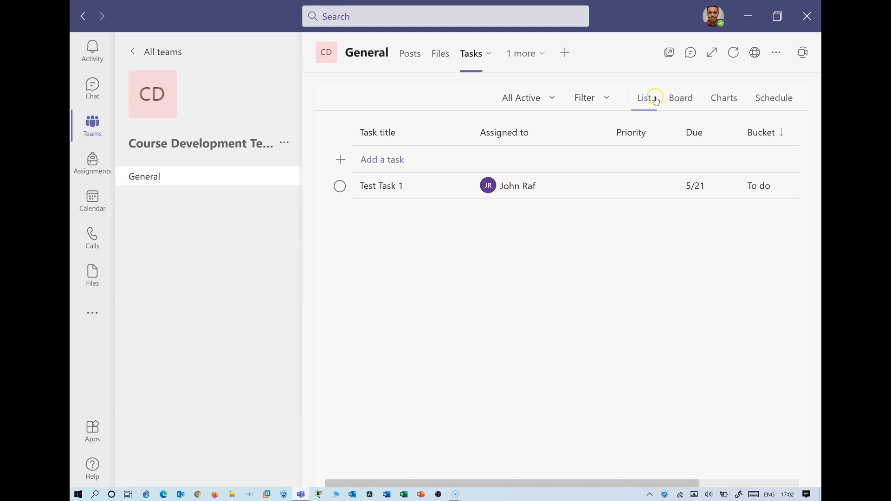